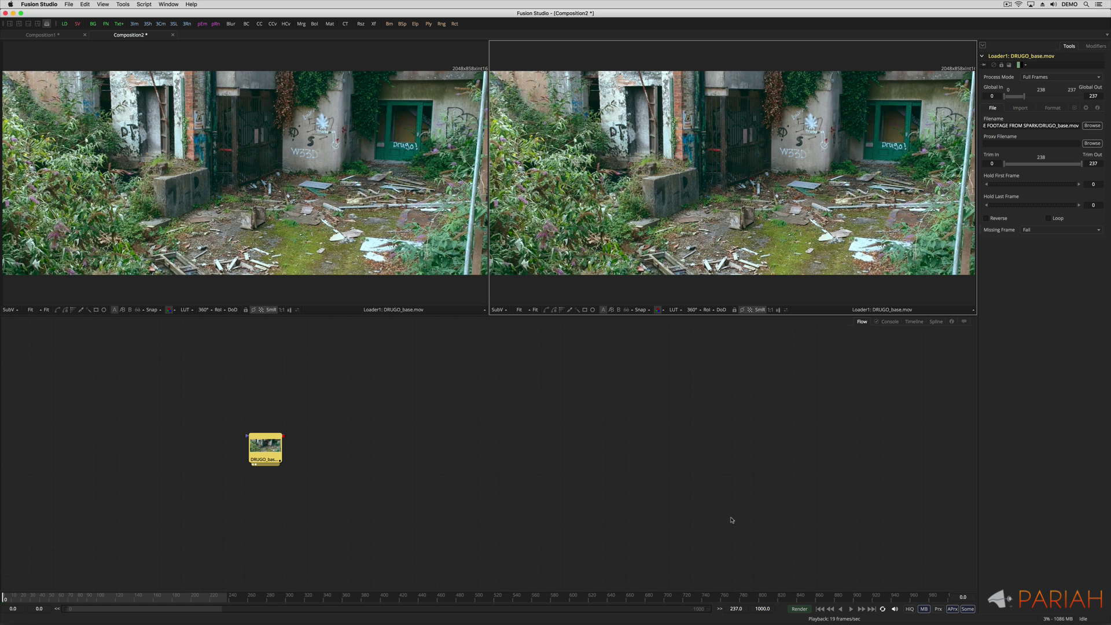
Step: Scrub through the footage and set the render end and global end frames to 220
click(122, 596)
drag(129, 599, 213, 601)
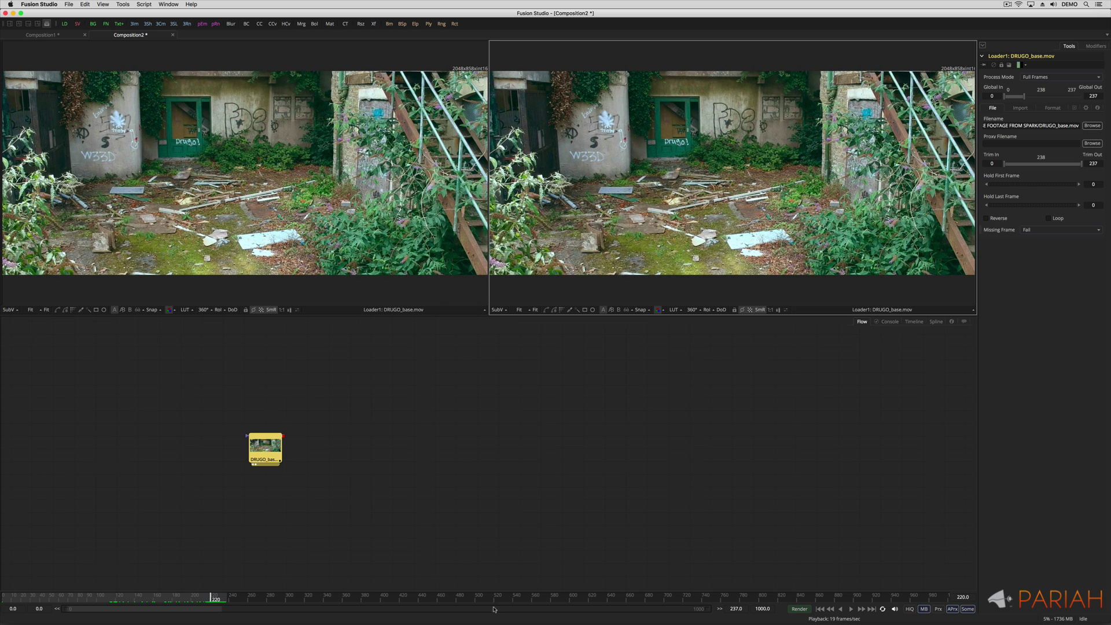
click(736, 609)
text(220)
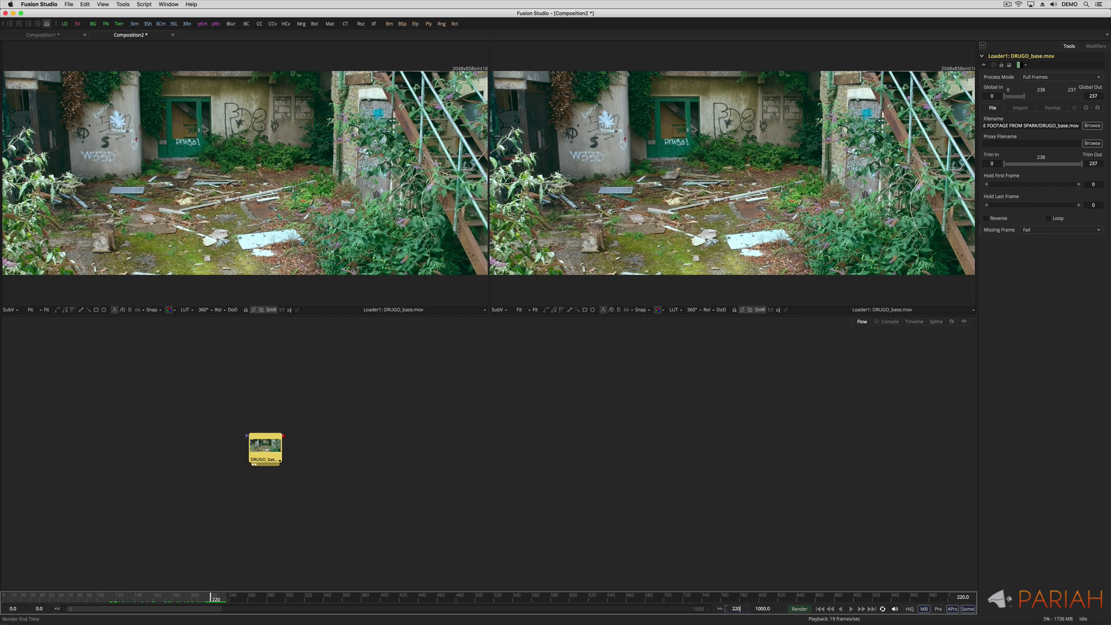
key(Tab)
text(2)
key(Return)
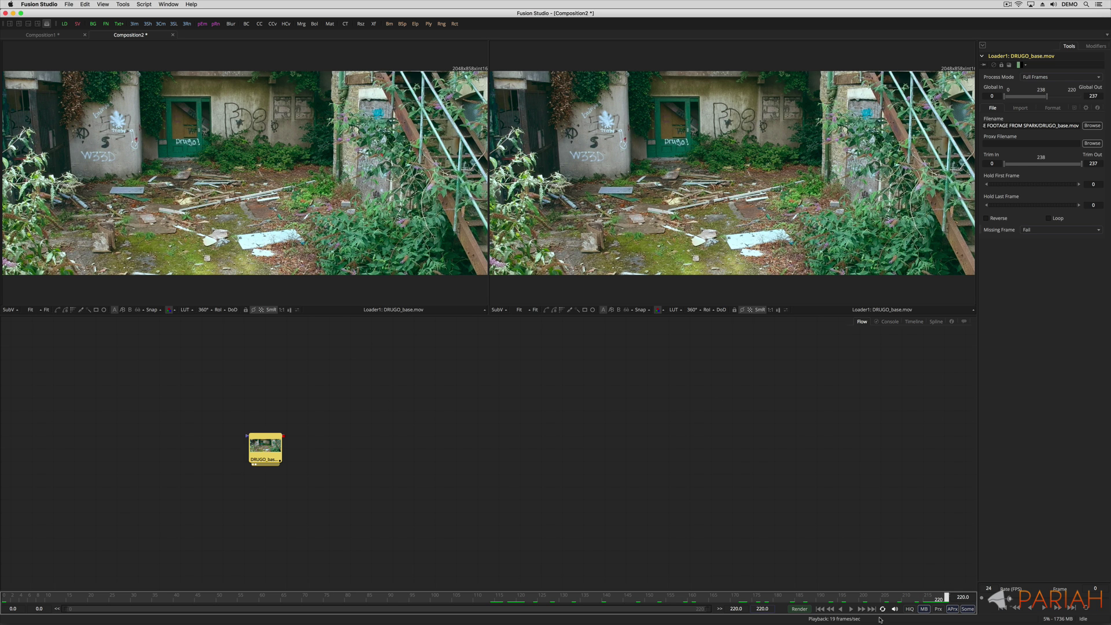
Step: Play the clip from the start, stop it, return to frame 0, and select the DRUGO_base loader
click(820, 610)
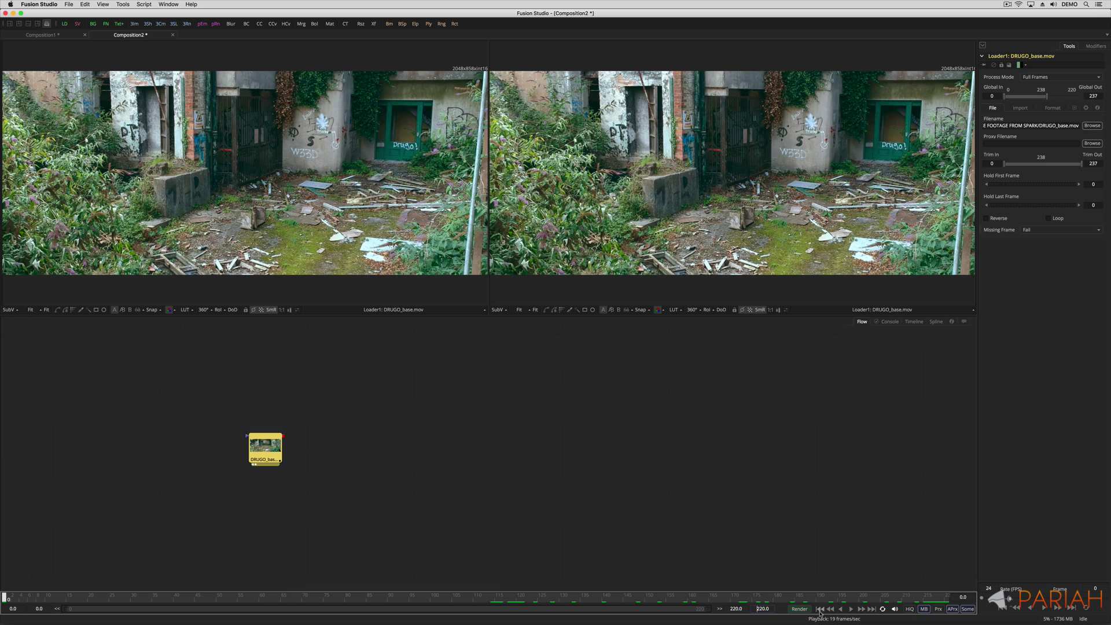
click(851, 609)
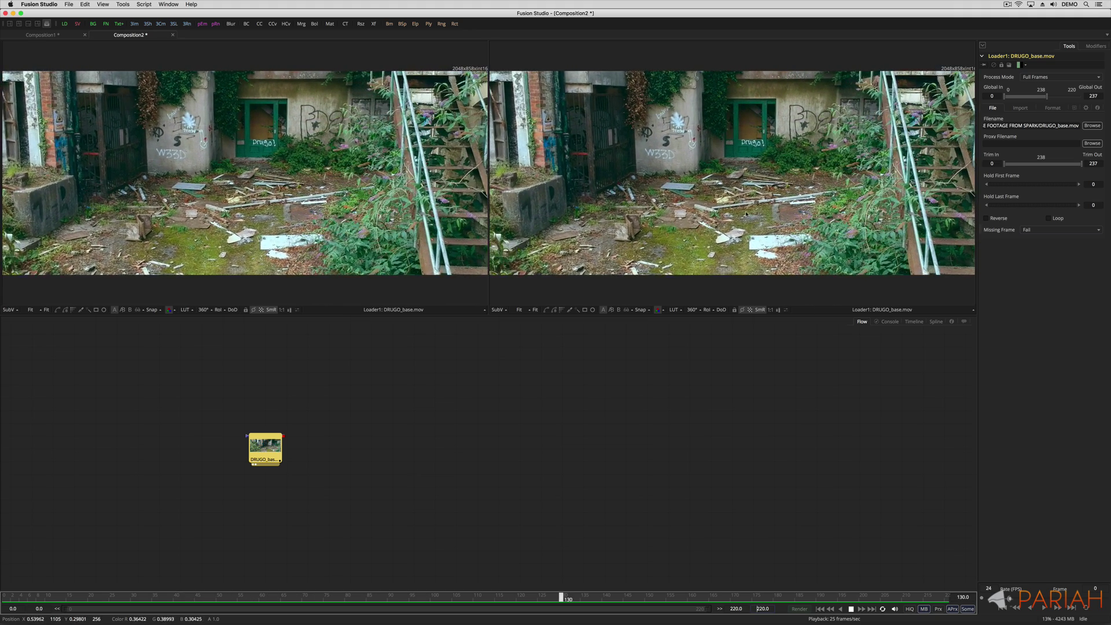
click(851, 609)
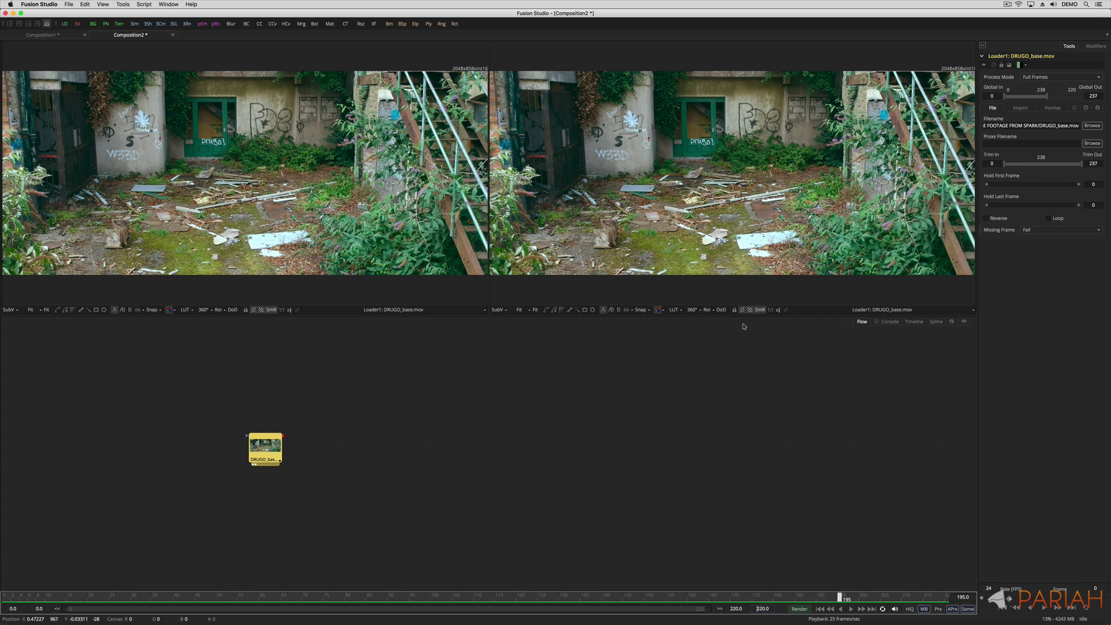
click(820, 609)
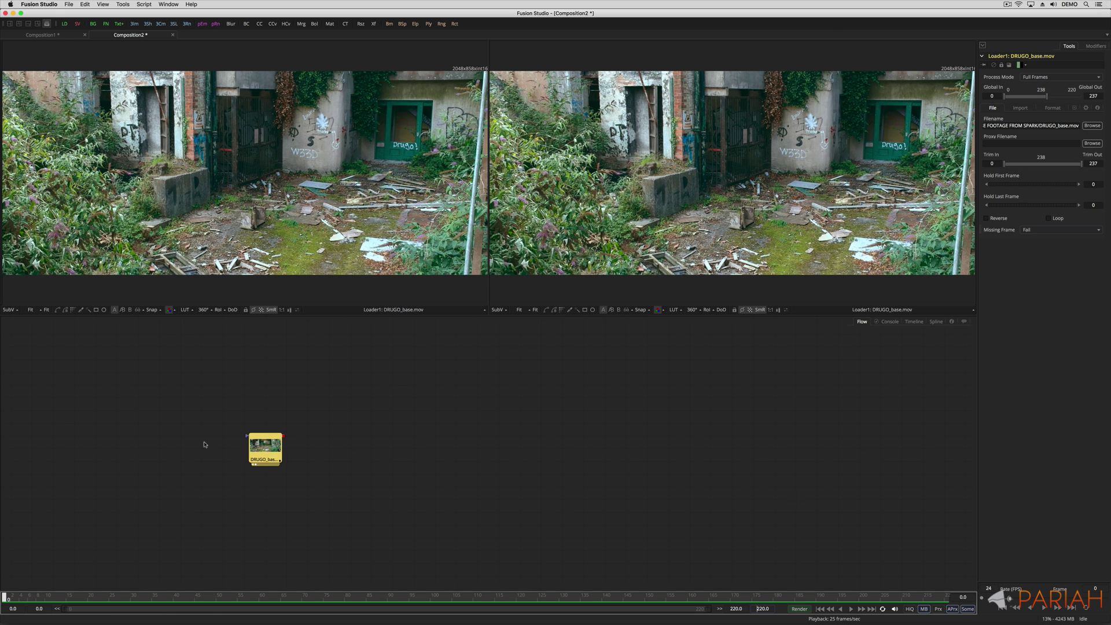
click(258, 450)
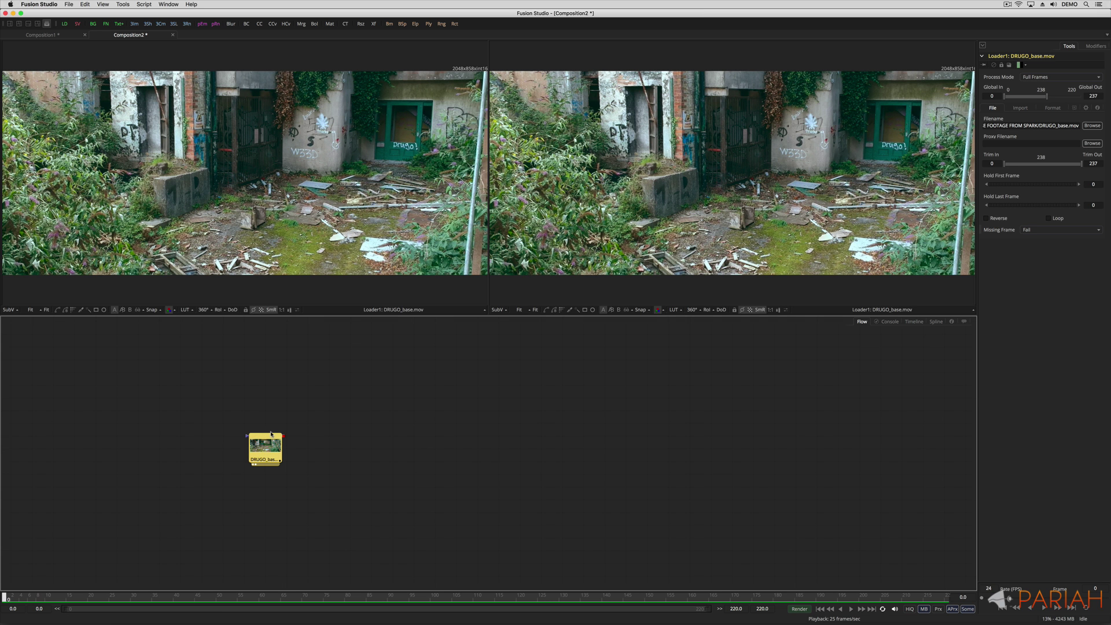
Step: Add a Camera Tracker node to the flow and position it beside the loader
key(ctrl+space)
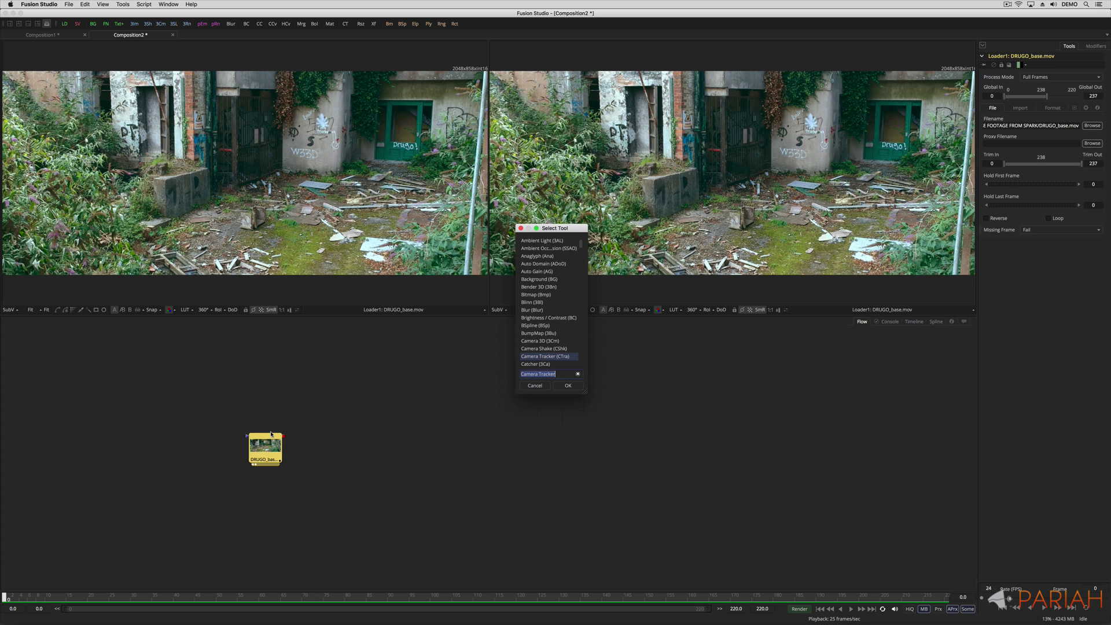
text(c)
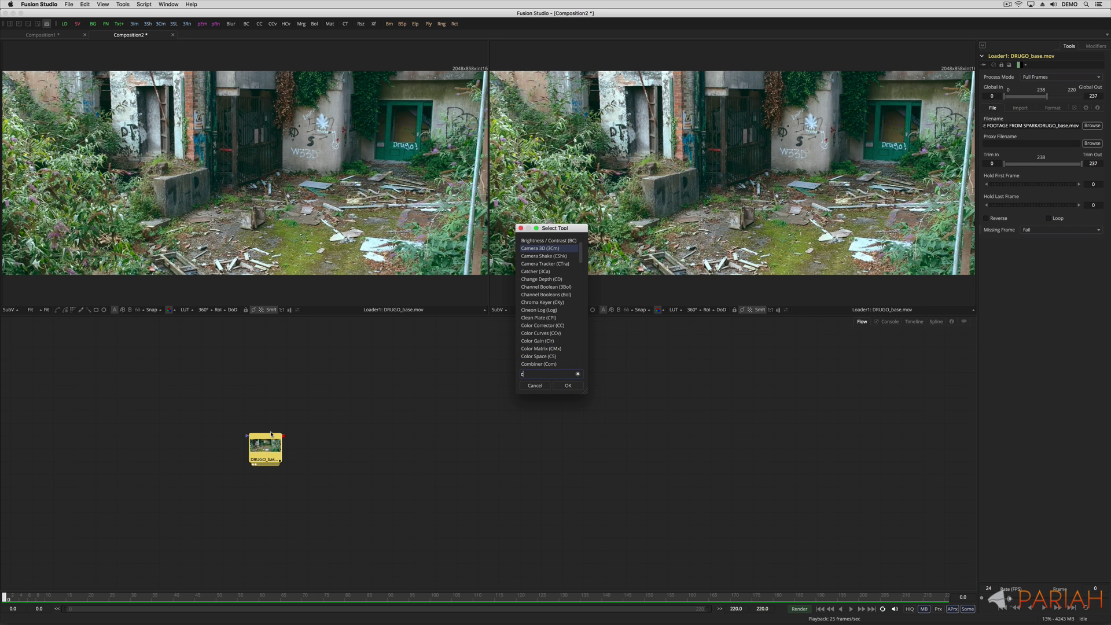
text(a)
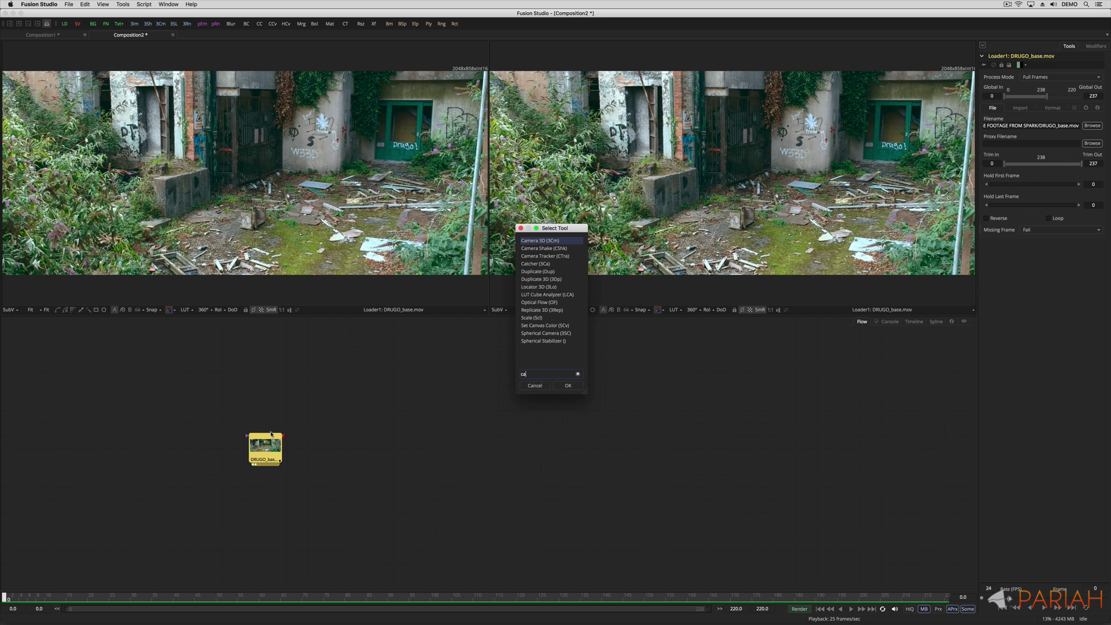
text(mera)
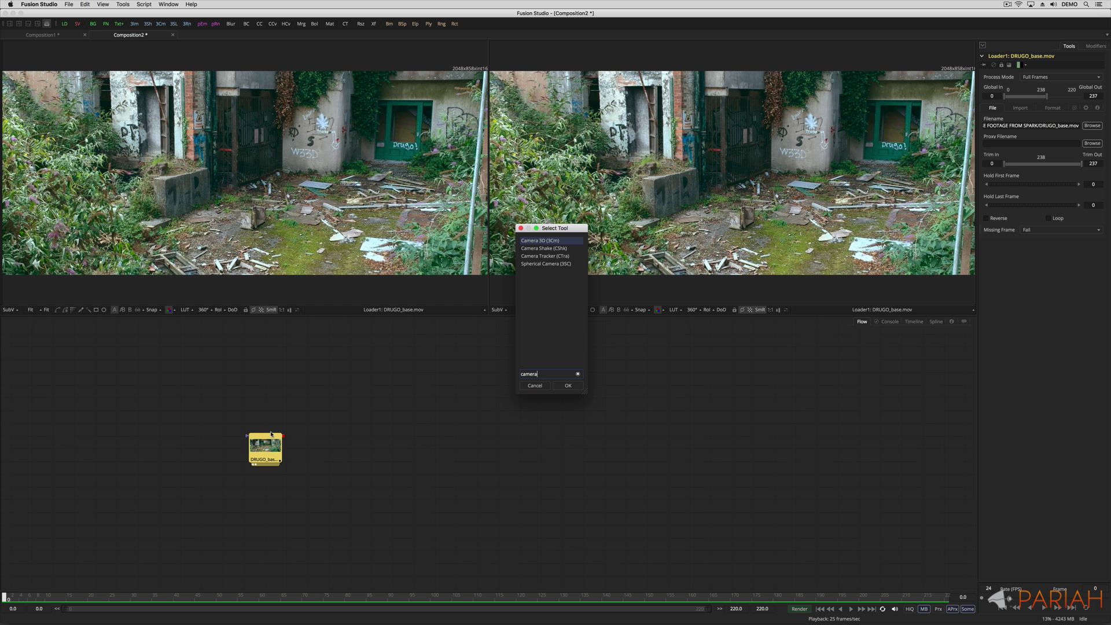
key(Down)
key(Down)
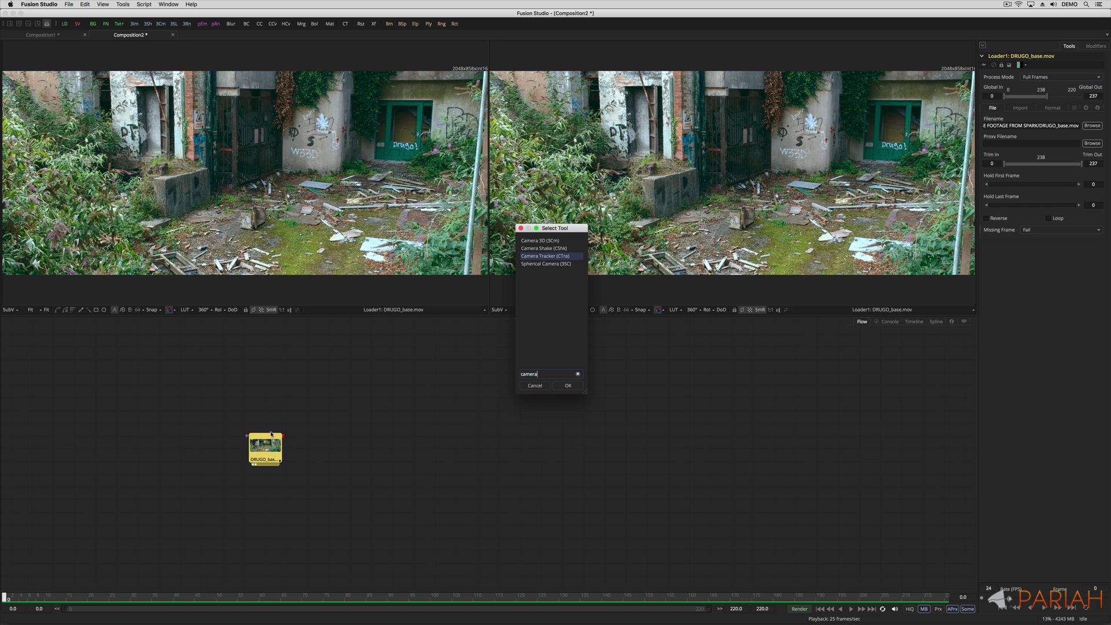
key(Return)
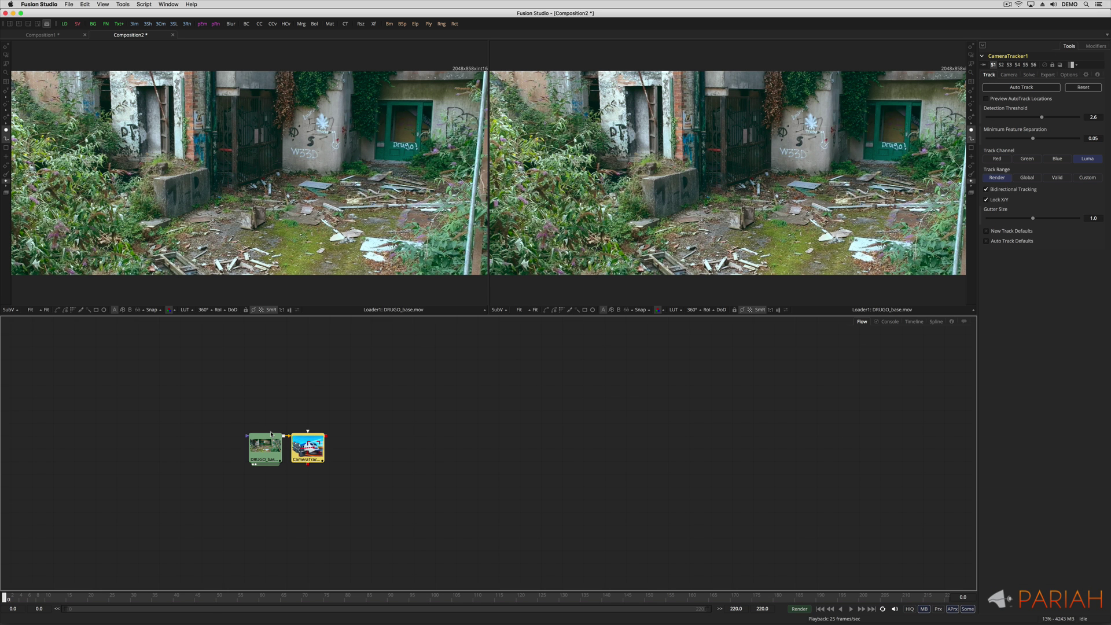
drag(308, 446, 294, 427)
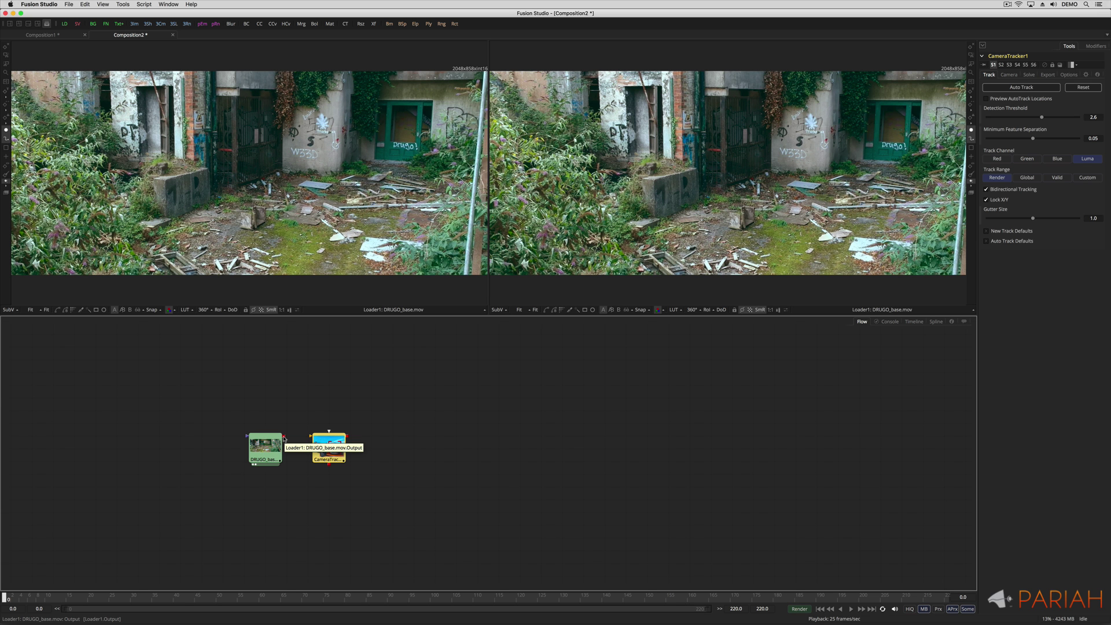
Step: Feed the loader's footage into CameraTracker1's Image to Track input and show it in the right viewer
drag(283, 438, 312, 436)
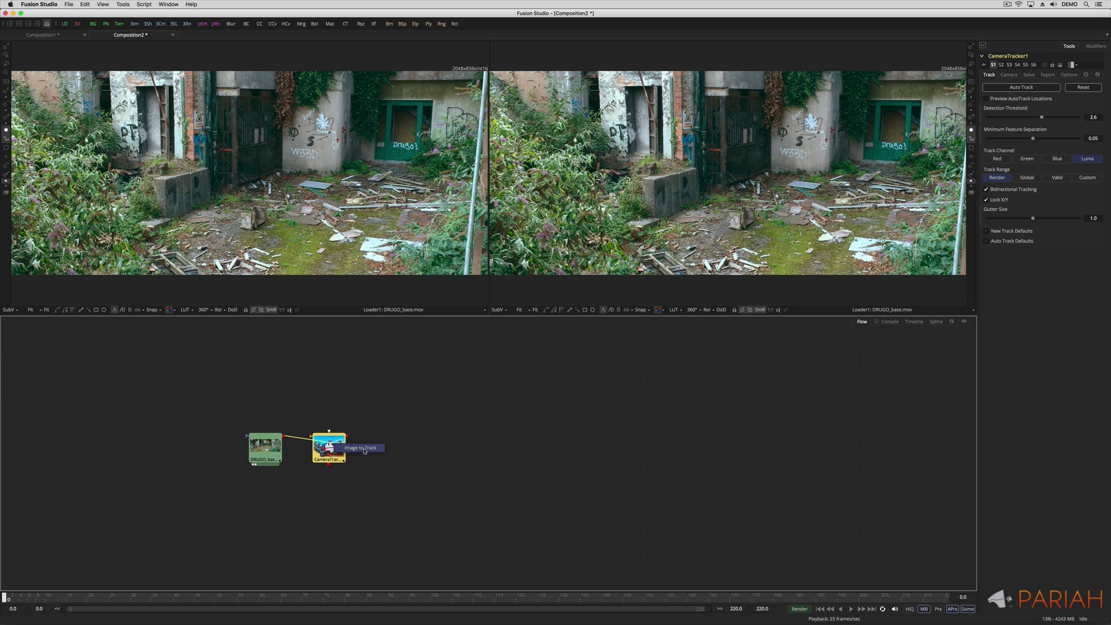
drag(365, 451, 365, 452)
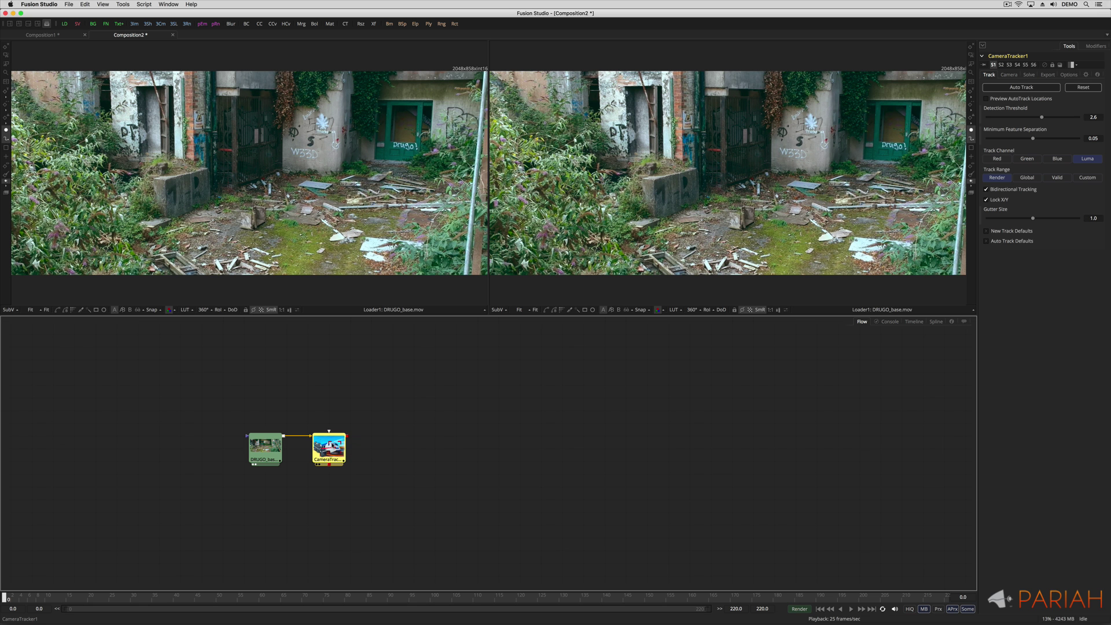
key(2)
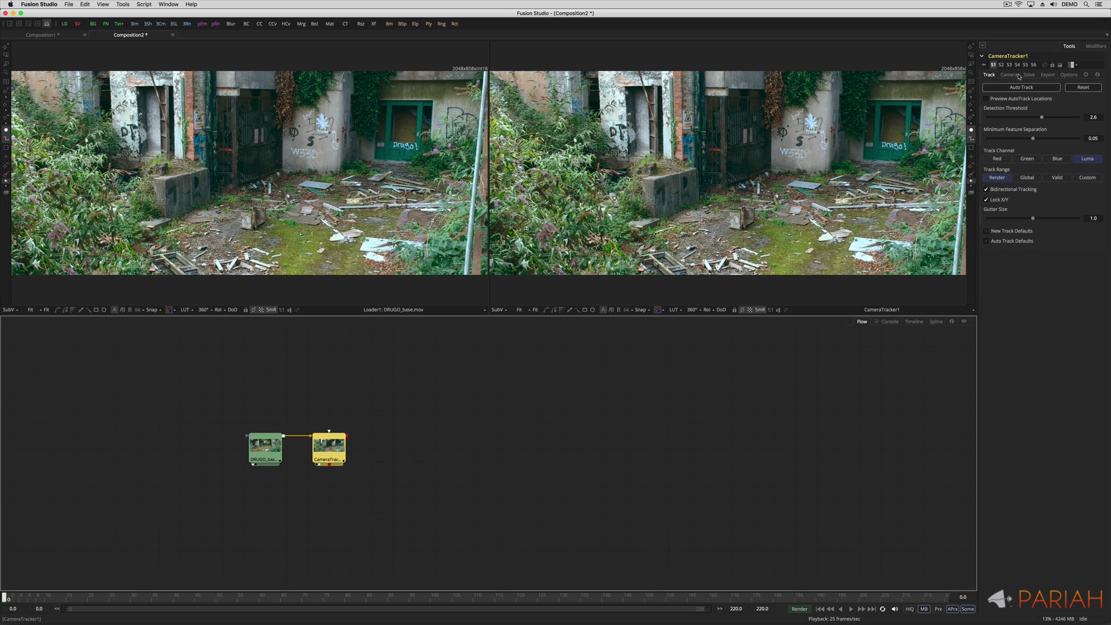
Step: In CameraTracker1's Options, enable Darken Image, set Locator Size 1.0 and Trail Length 7
click(1070, 75)
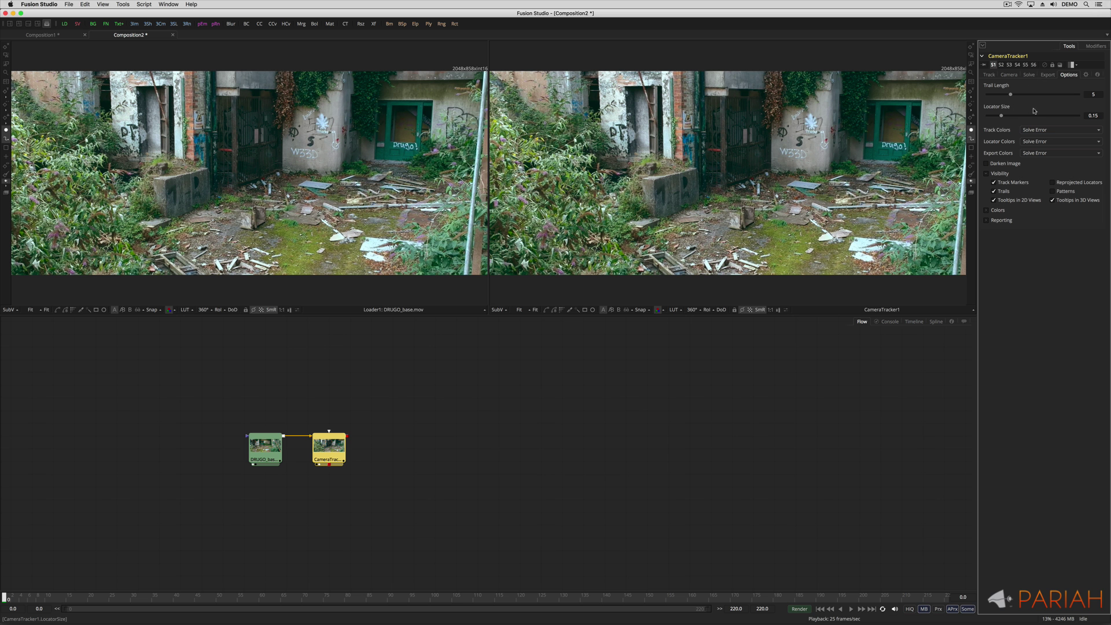
click(1001, 165)
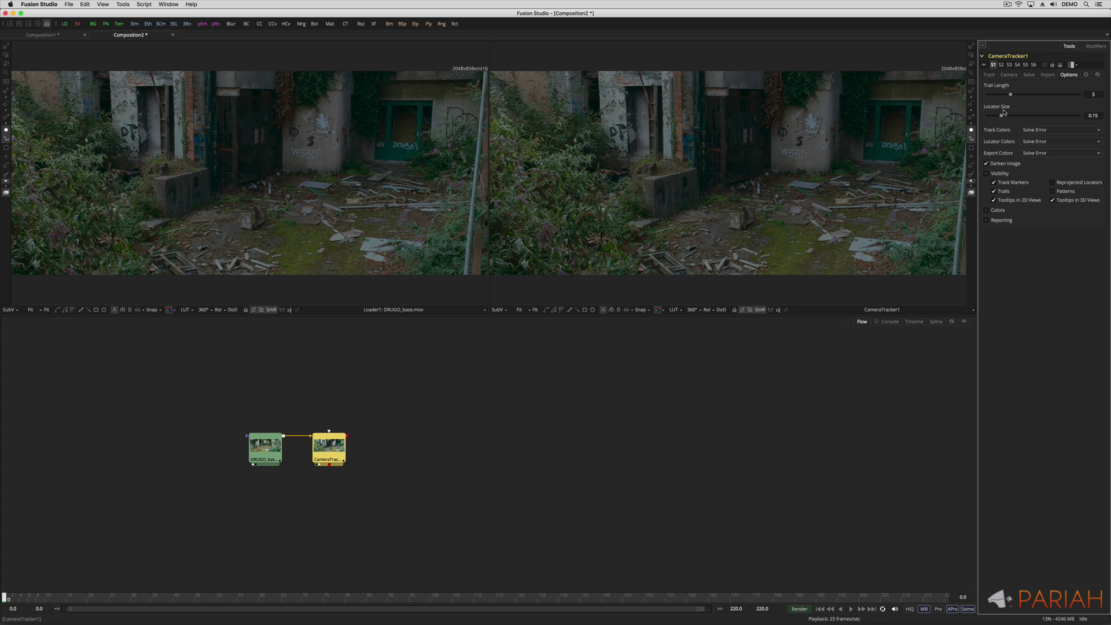
drag(1001, 116, 1080, 115)
drag(1010, 94, 1021, 95)
click(988, 75)
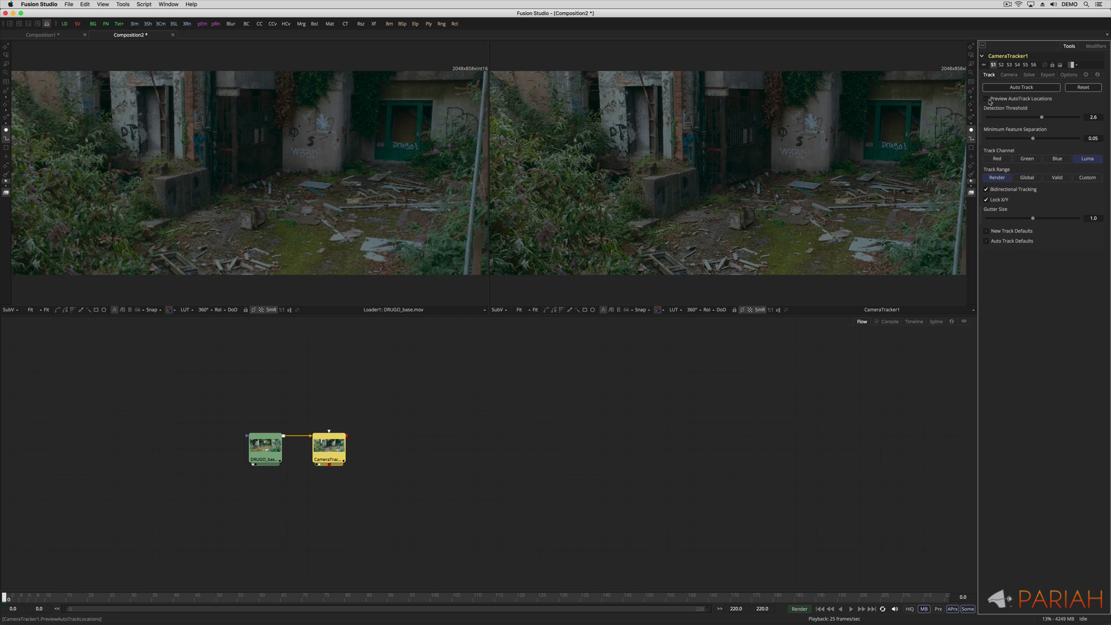
Step: Turn on Preview AutoTrack Locations and, after trying other values, set Minimum Feature Separation to 0.05
click(986, 99)
drag(1033, 140, 992, 143)
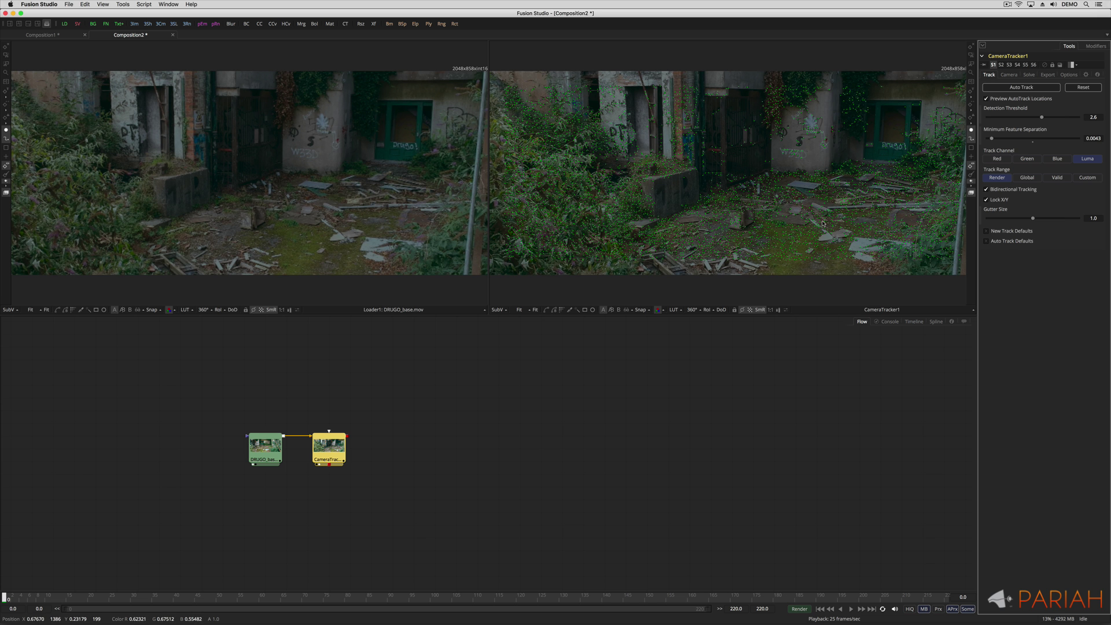
drag(991, 139, 1032, 141)
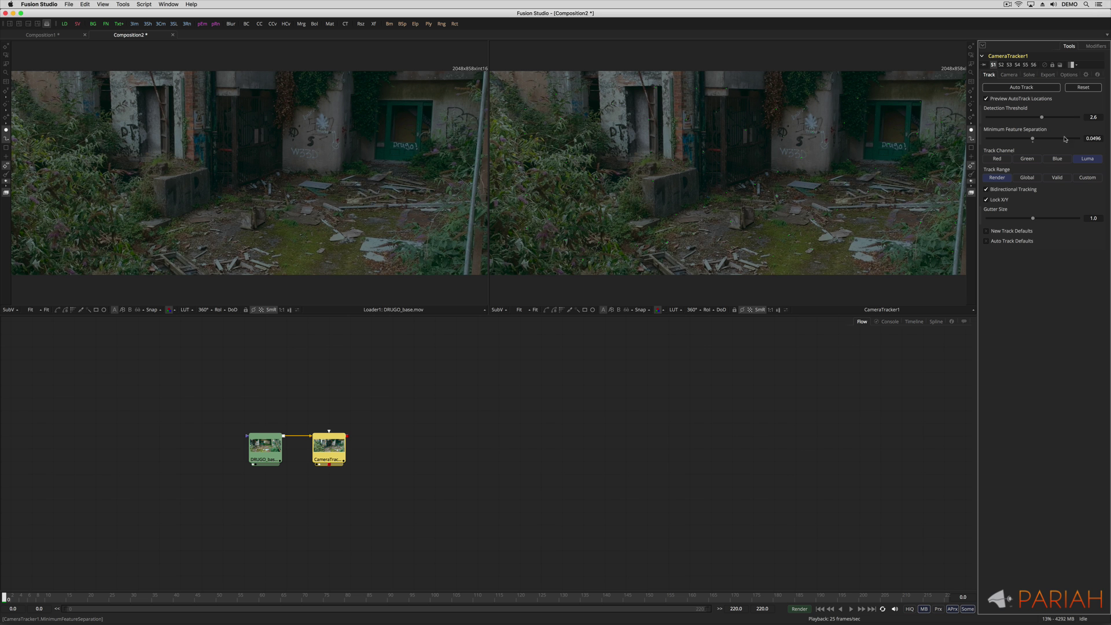
double_click(1094, 138)
text(0.05)
key(Tab)
click(1030, 207)
Step: Check the New Track Defaults, keeping Fusion Tracker as the tracker type
click(986, 231)
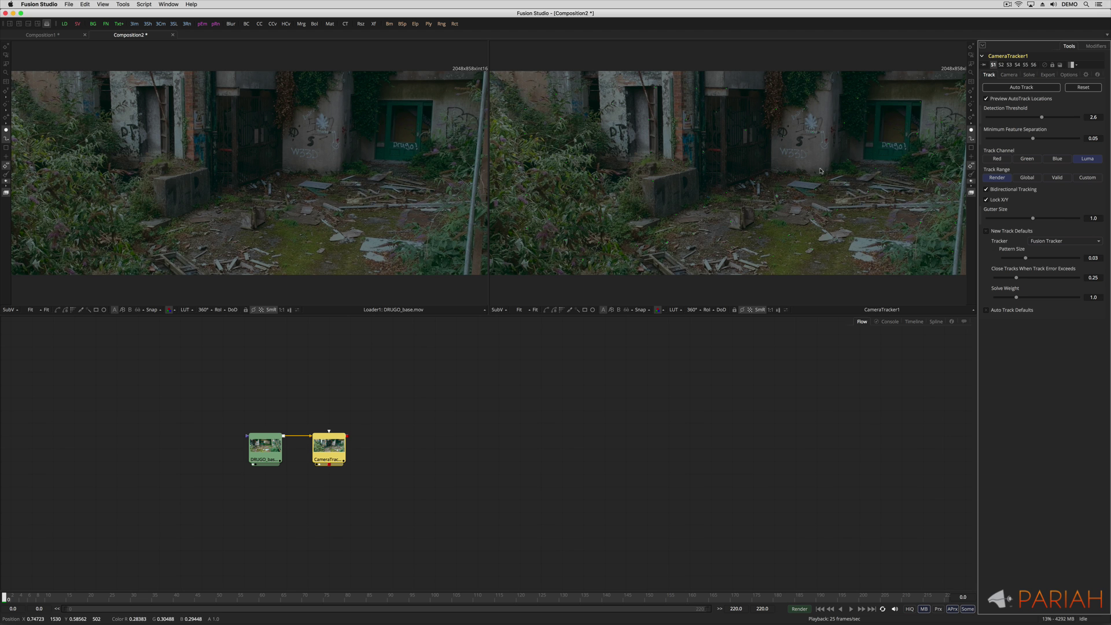
click(1065, 241)
click(1047, 242)
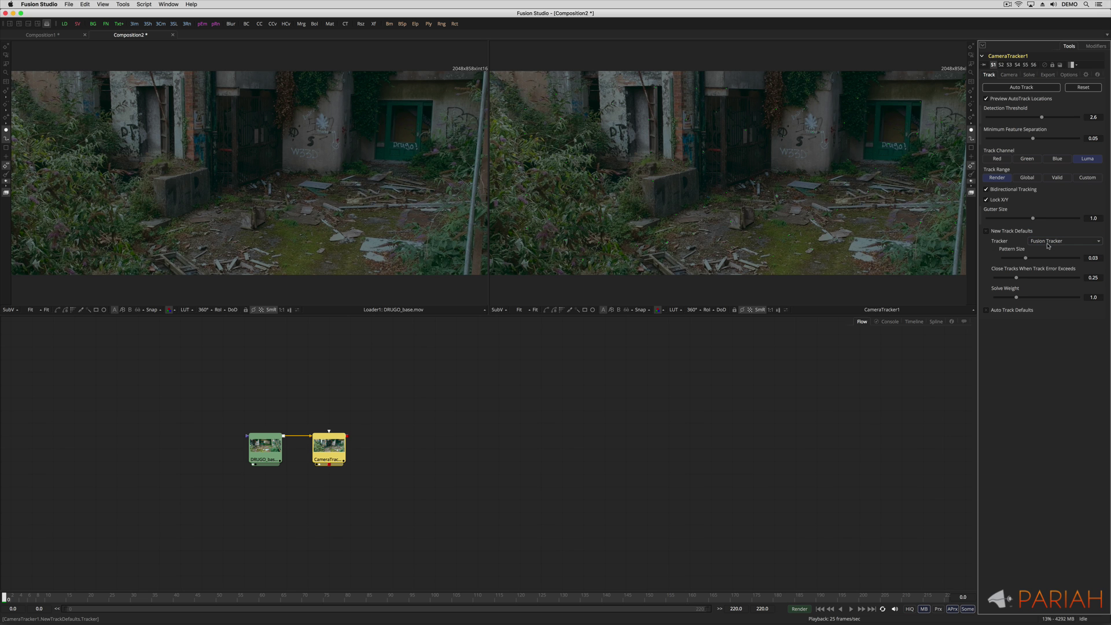
click(986, 231)
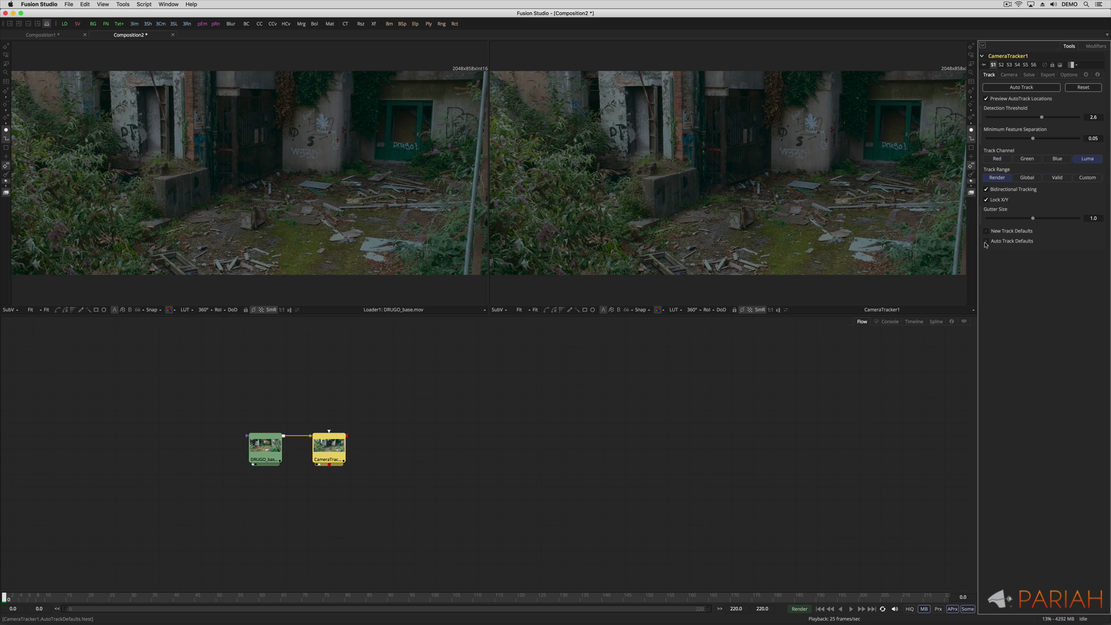
Step: Review the Auto Track Defaults and run Auto Track through the whole clip
click(985, 241)
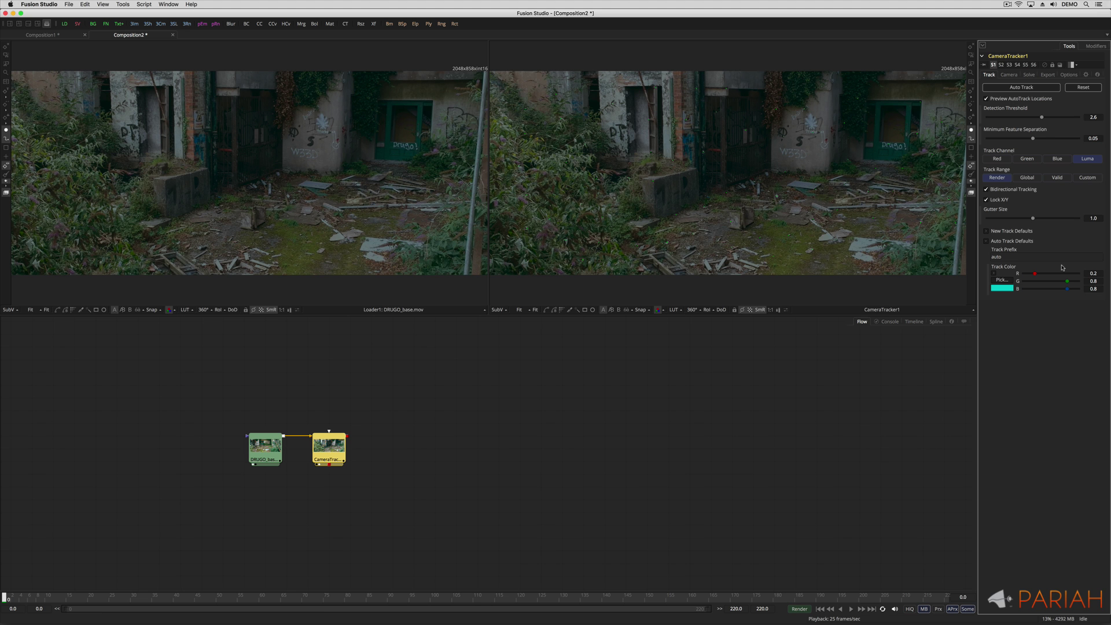
click(986, 241)
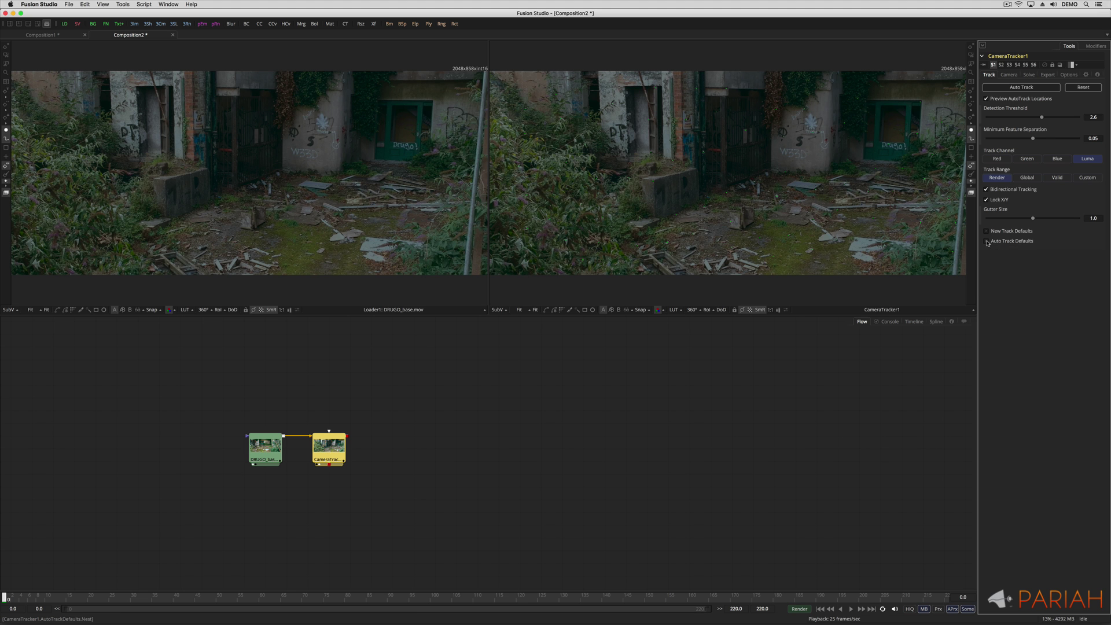
click(1026, 87)
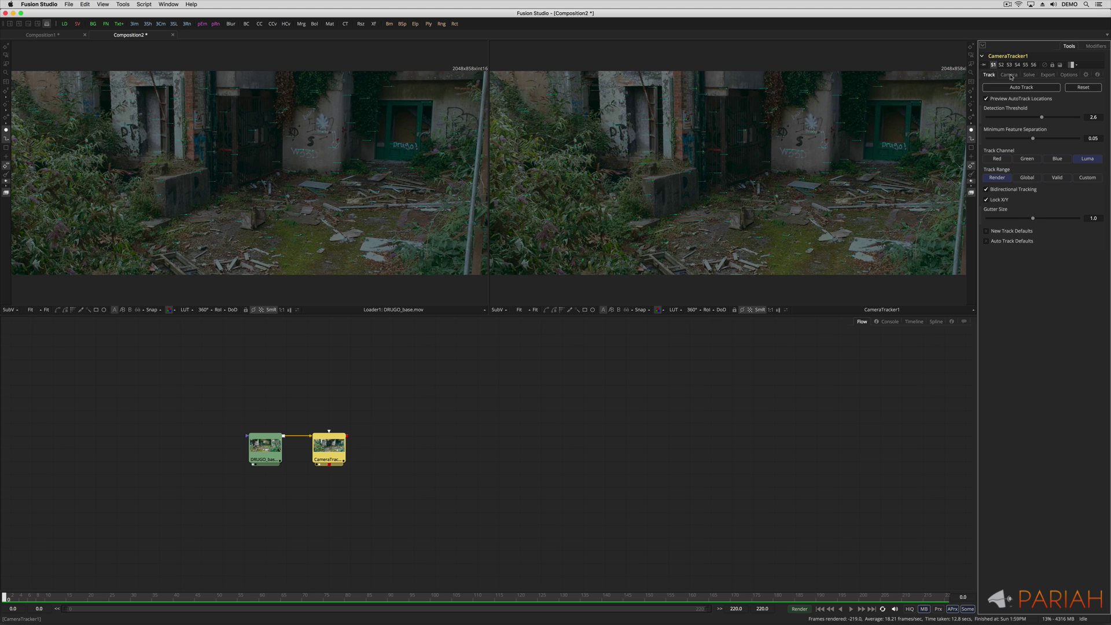
click(1010, 76)
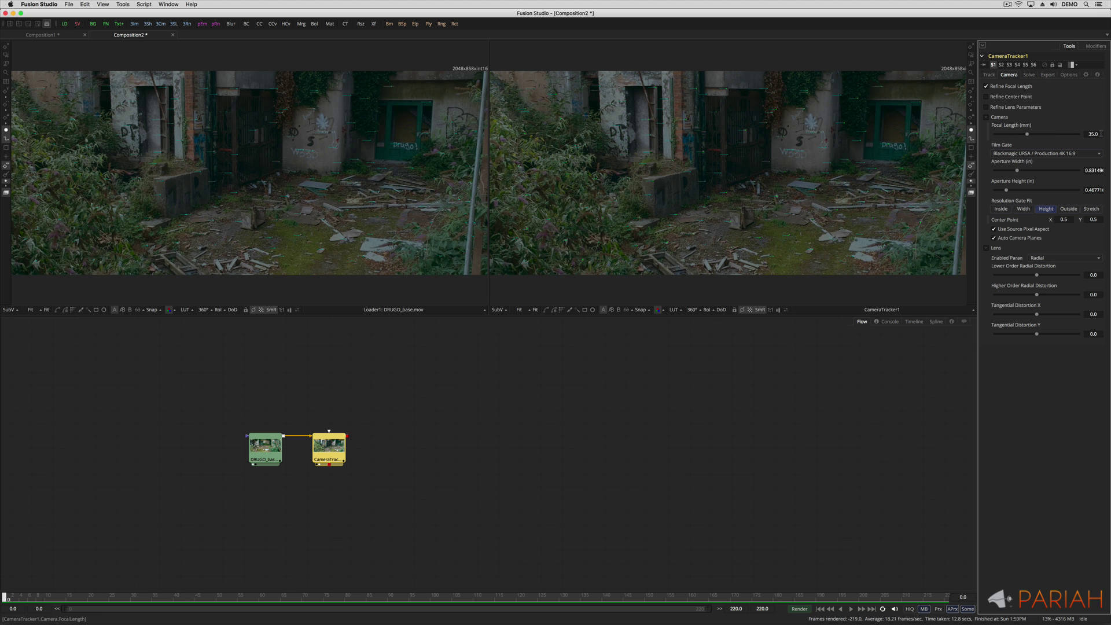
Step: Set the tracker camera's focal length to 25 mm
click(1090, 133)
text(25)
key(Tab)
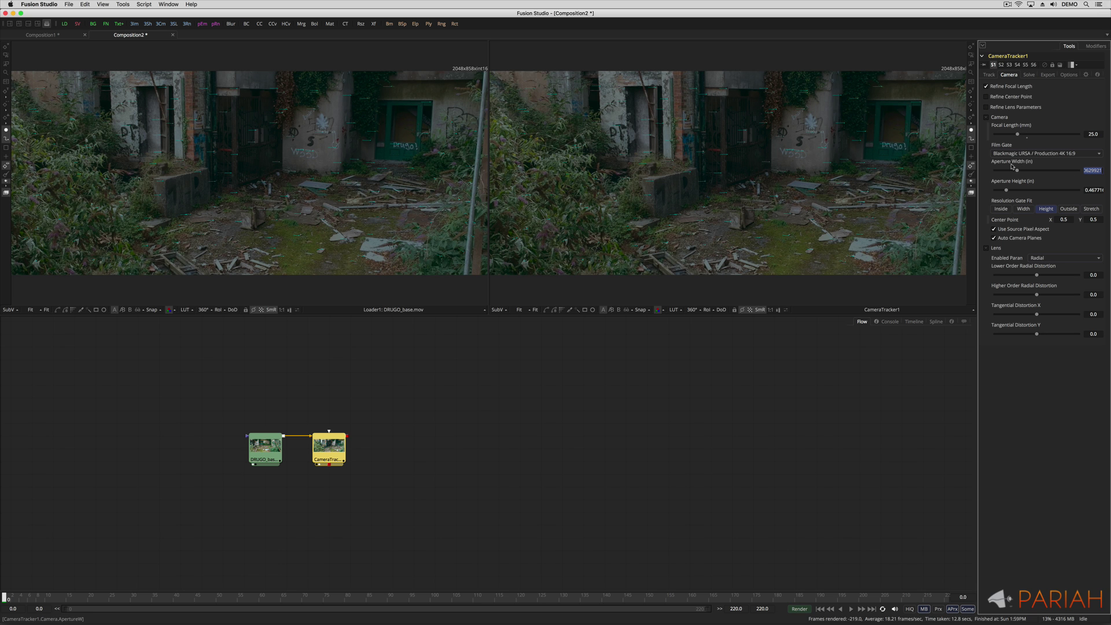
click(1029, 75)
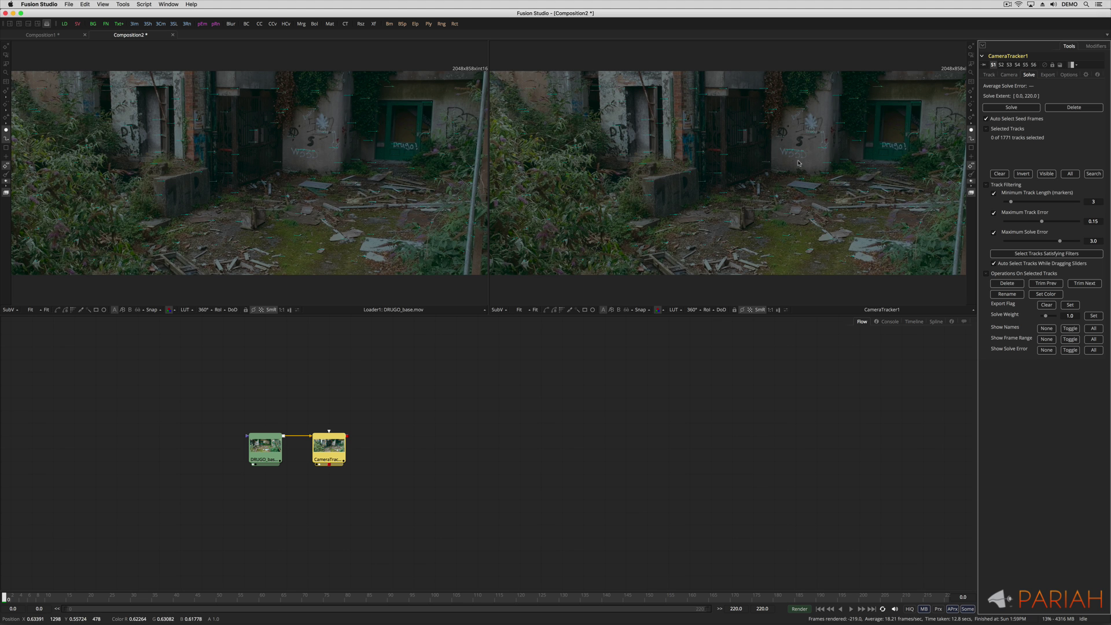
Step: Show the Console and run the camera solve, reaching a 0.6442-pixel average error
click(1000, 108)
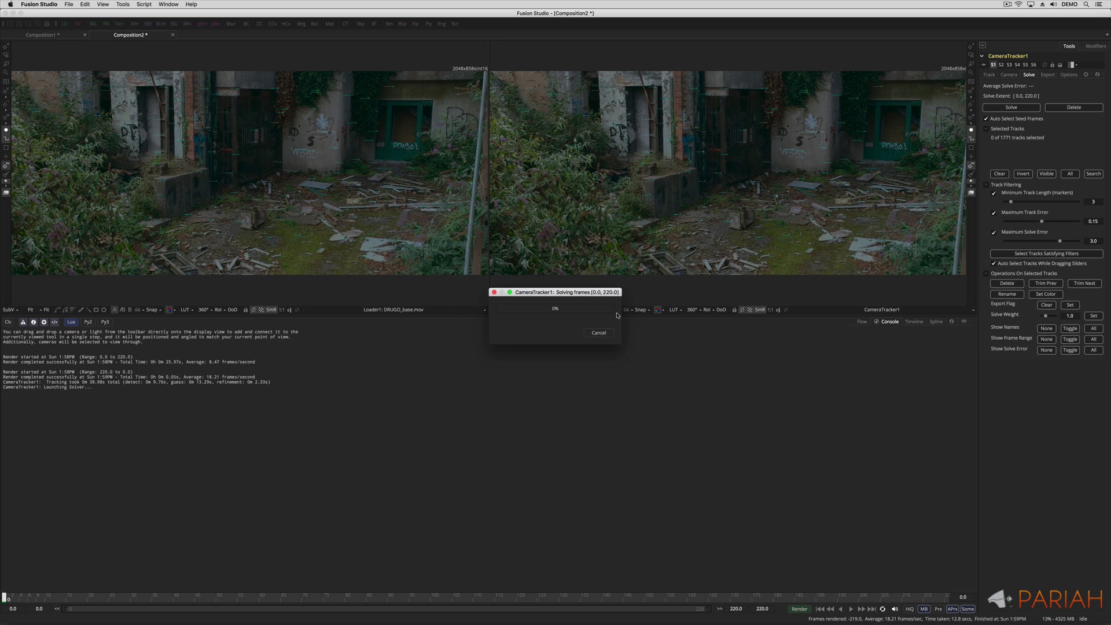
click(1006, 5)
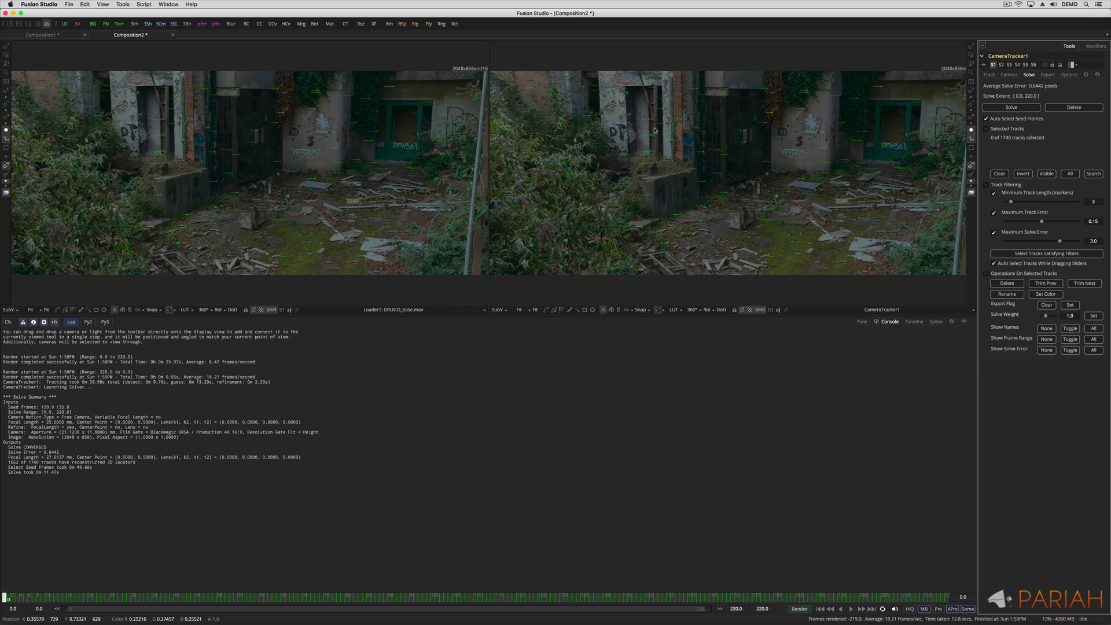
click(642, 223)
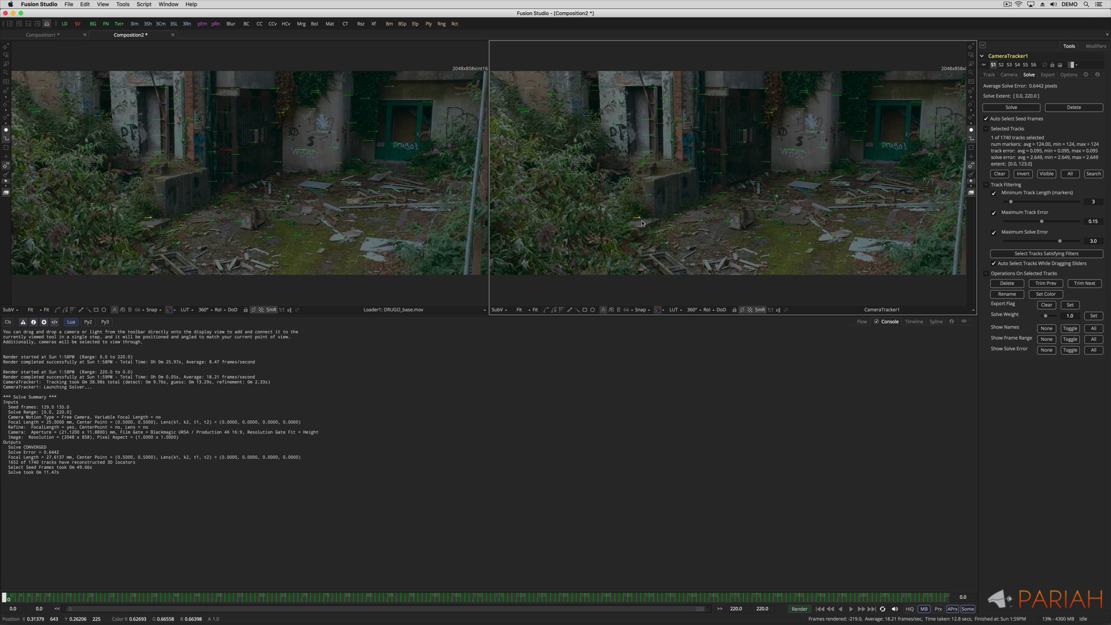
Step: Delete five stray track markers in the right viewer, leaving 1735 tracks
key(Delete)
drag(946, 232, 965, 262)
key(Delete)
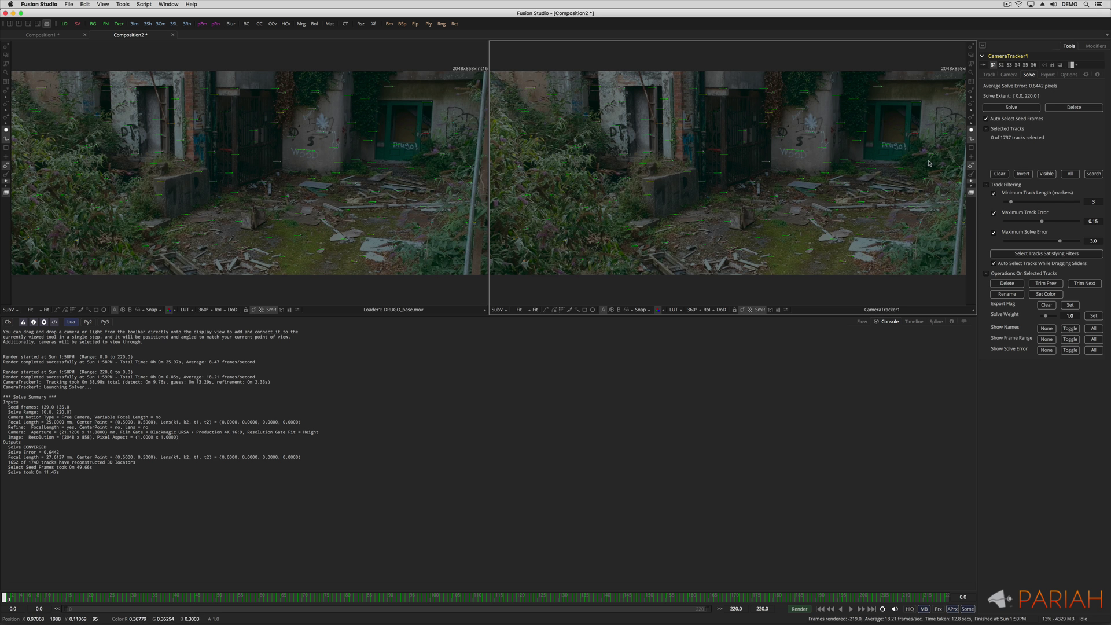
click(912, 137)
key(Delete)
click(659, 123)
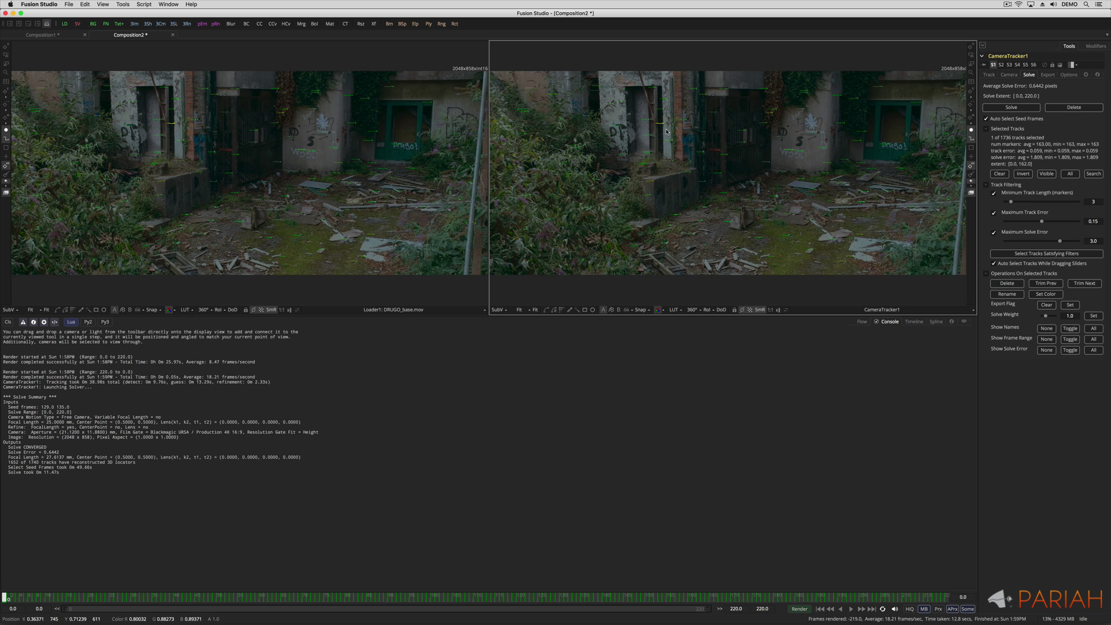
key(Delete)
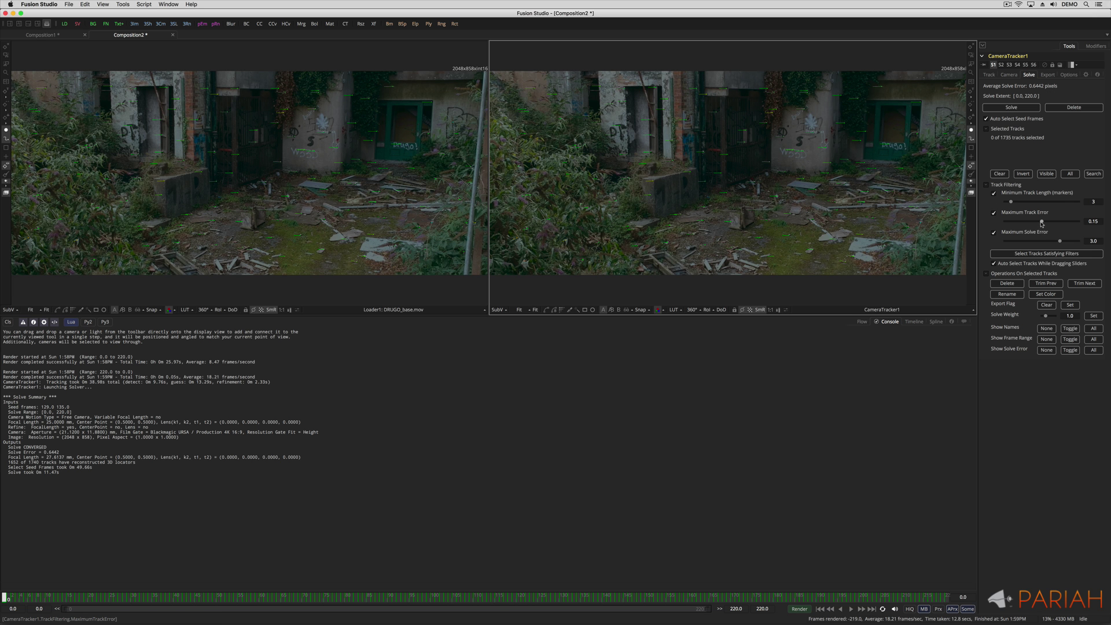
Step: Lower the Maximum Track Error and Maximum Solve Error limits, then delete all tracks failing the filters
drag(1042, 223, 1007, 227)
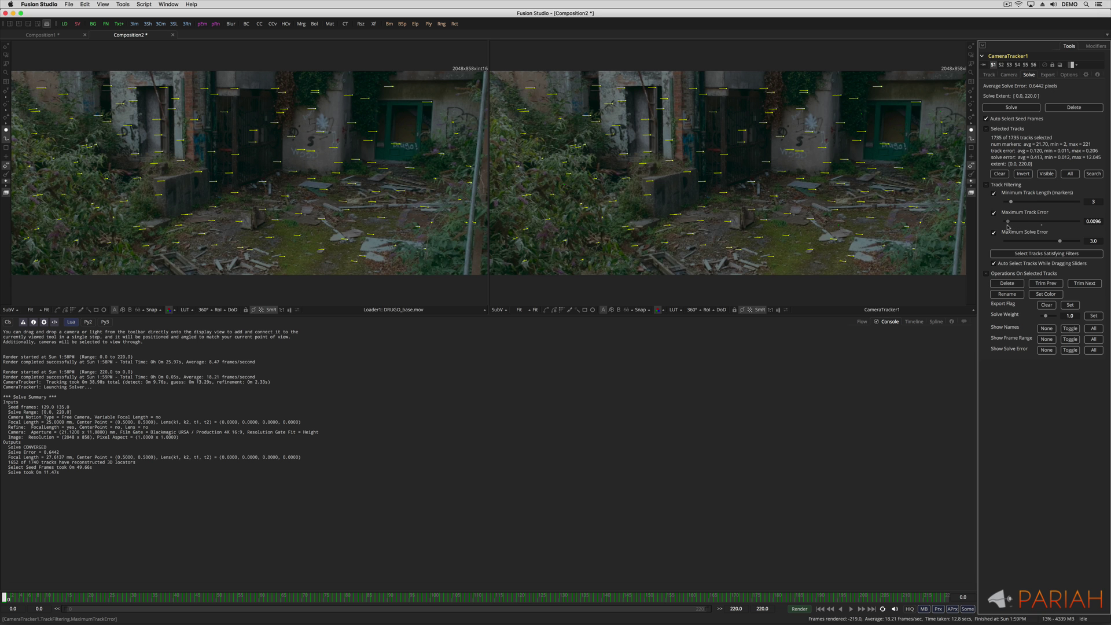
drag(1007, 227, 1041, 229)
drag(1060, 244, 1035, 246)
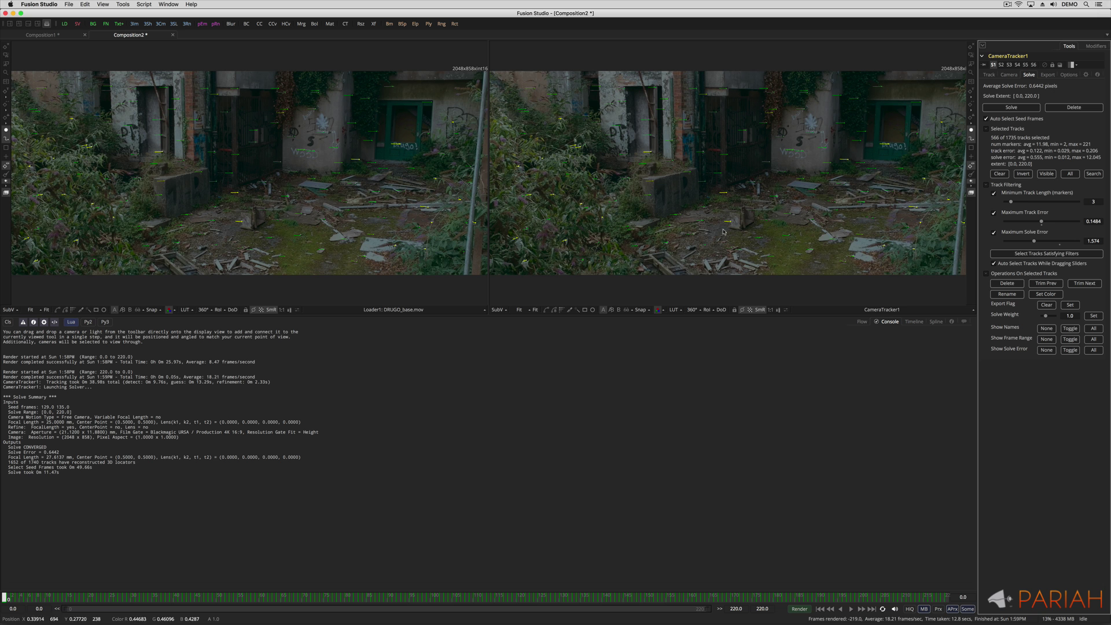
click(1060, 256)
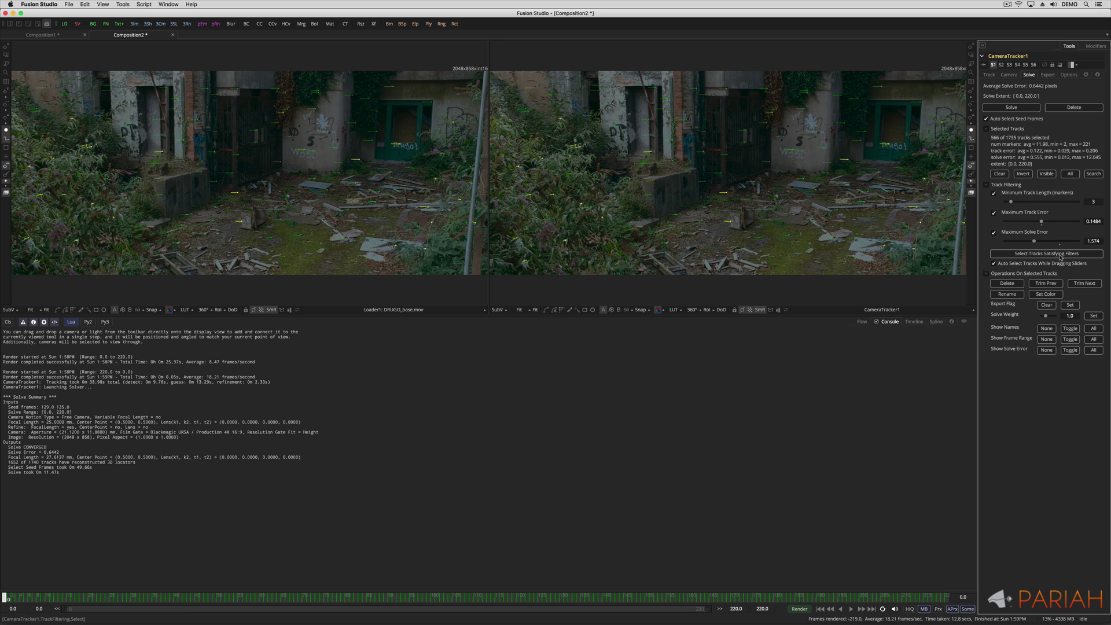
click(1015, 285)
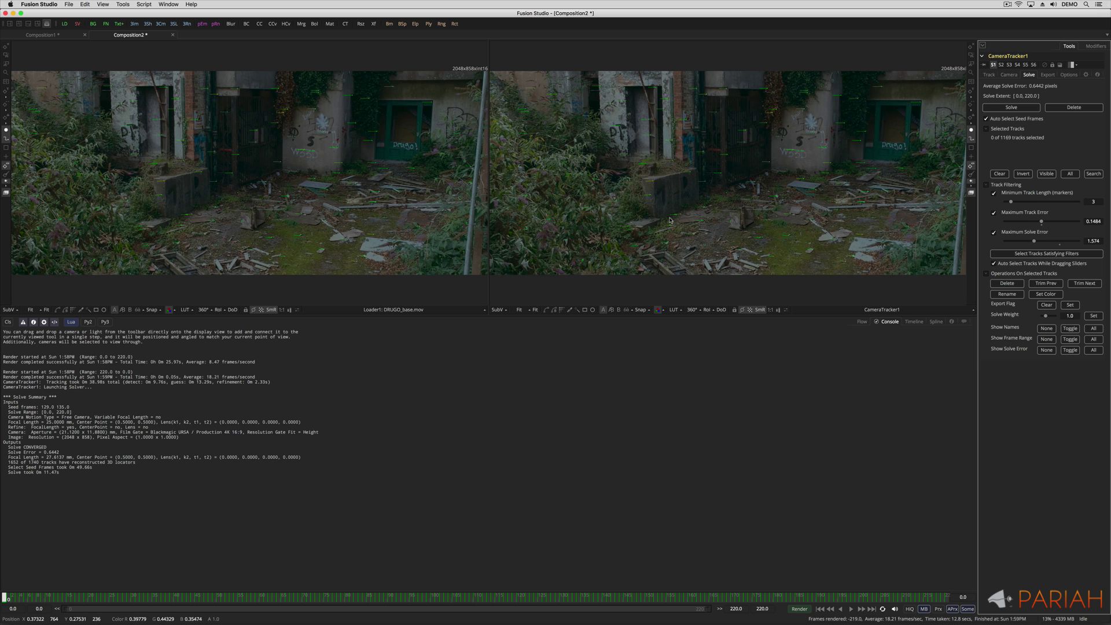
Step: Box-select and delete the remaining bad tracks by hand, leaving 1156 tracks
click(648, 181)
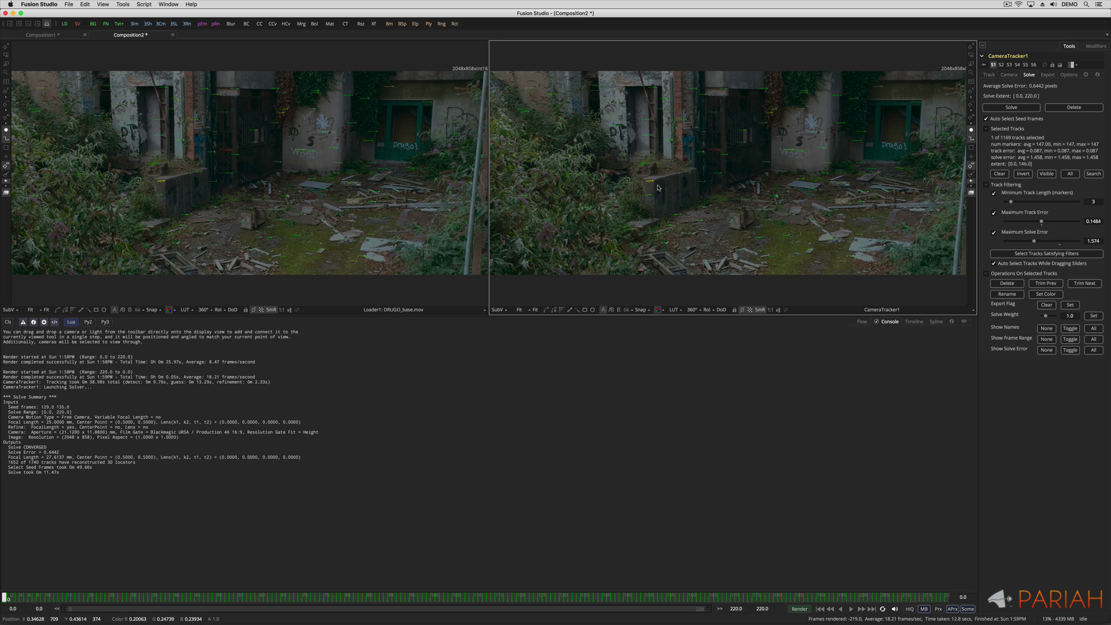
key(Delete)
drag(508, 106, 596, 222)
key(Delete)
key(Delete)
drag(510, 200, 605, 263)
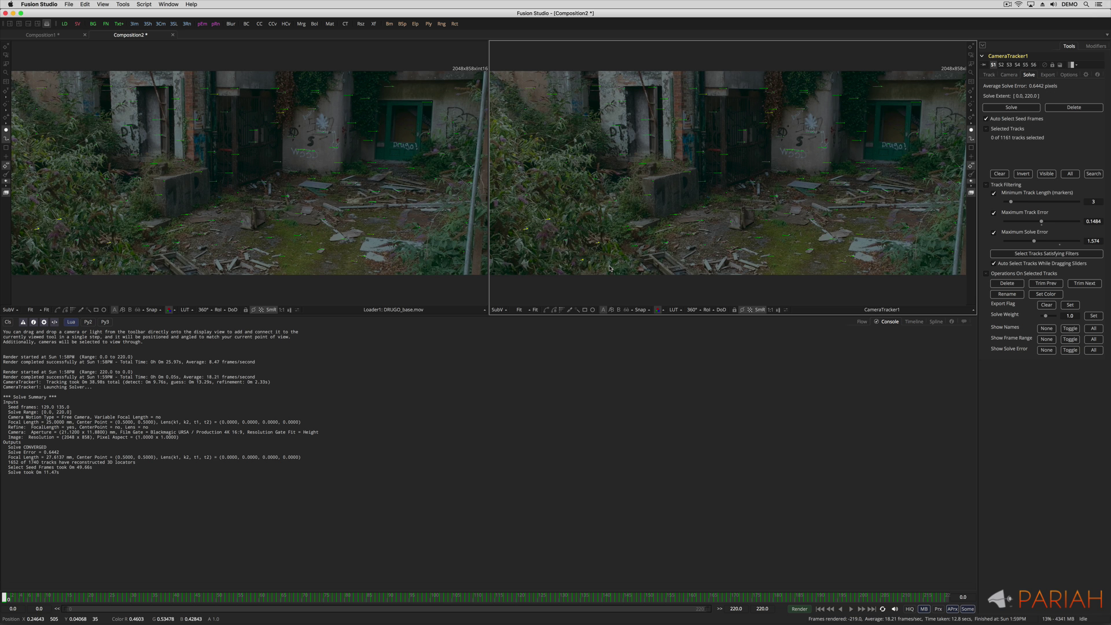
key(Delete)
drag(930, 211, 966, 267)
key(Delete)
Step: In the Export settings, set the ground plane colour to crimson (0.76, 0, 0.29)
click(1048, 75)
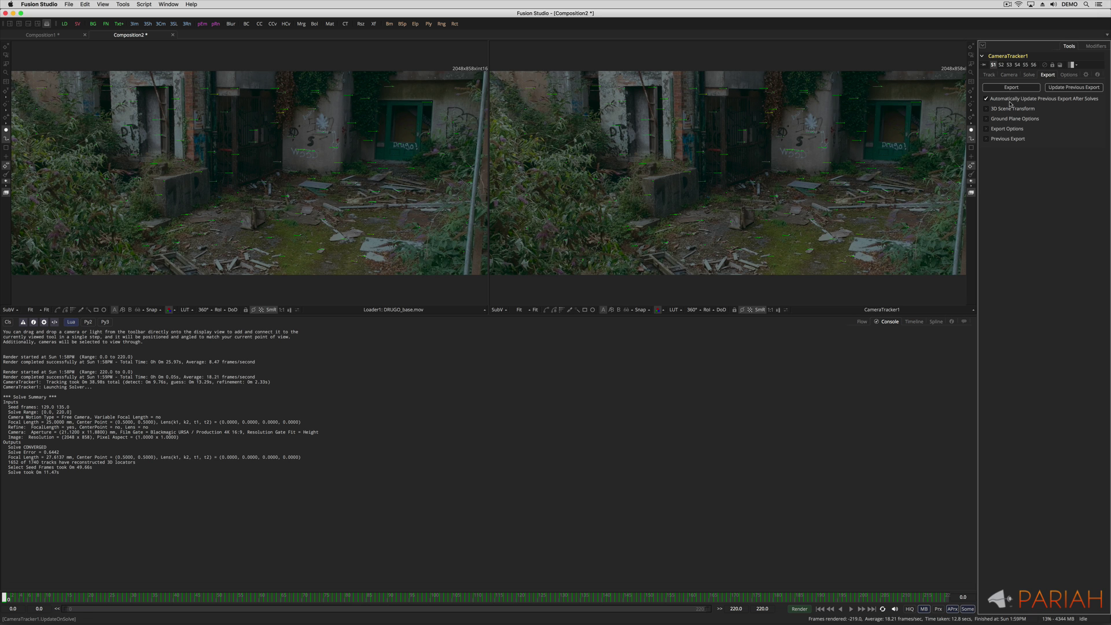
click(987, 129)
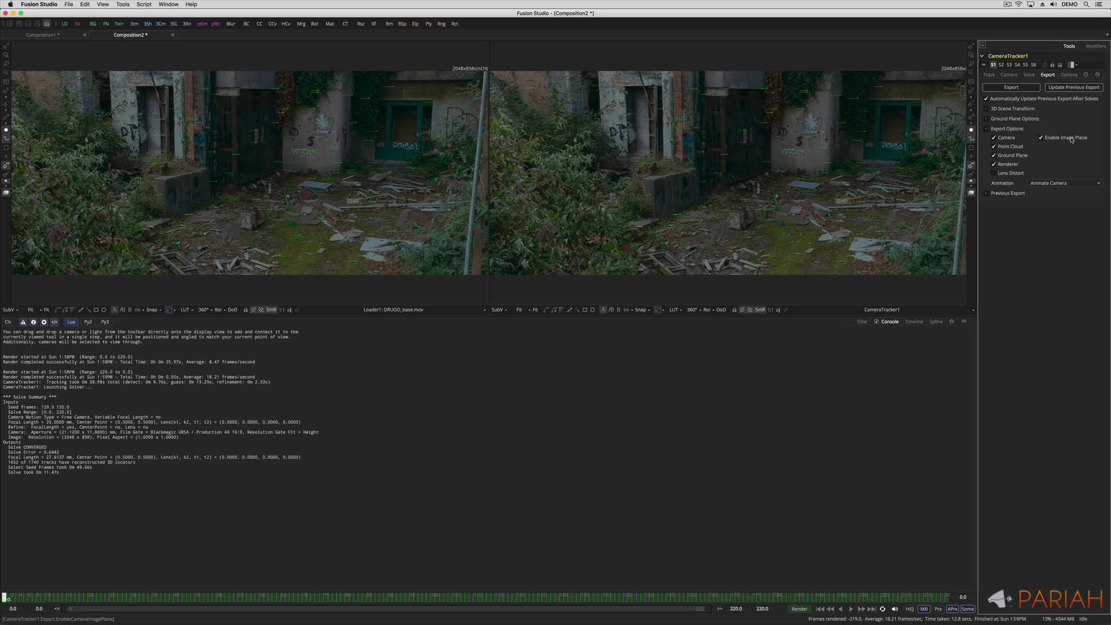
click(987, 129)
click(987, 118)
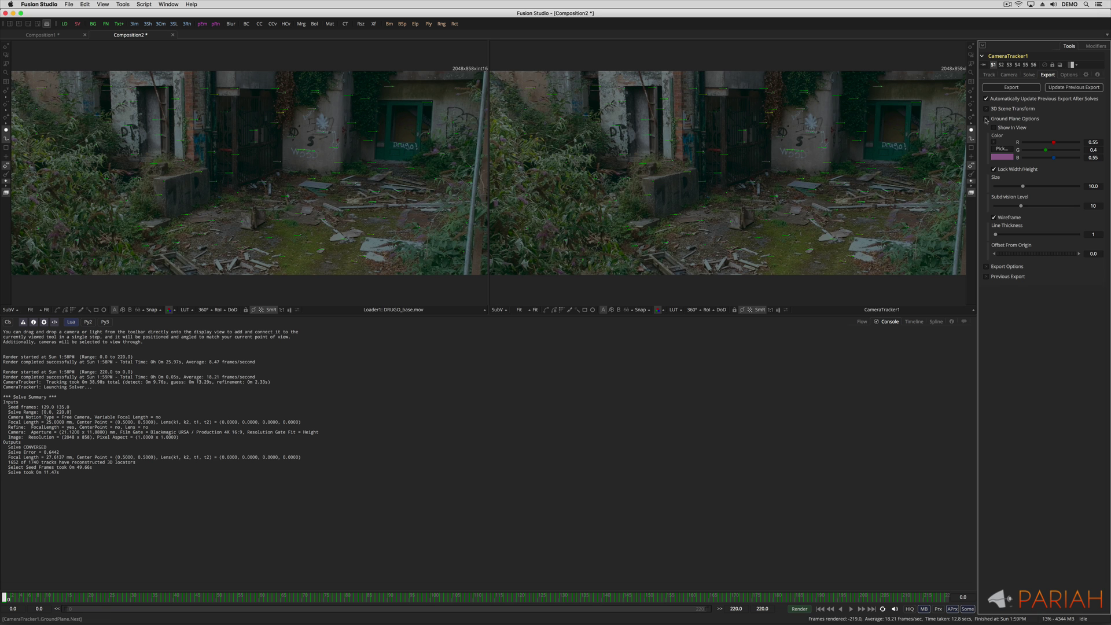
click(1001, 148)
drag(910, 392, 944, 405)
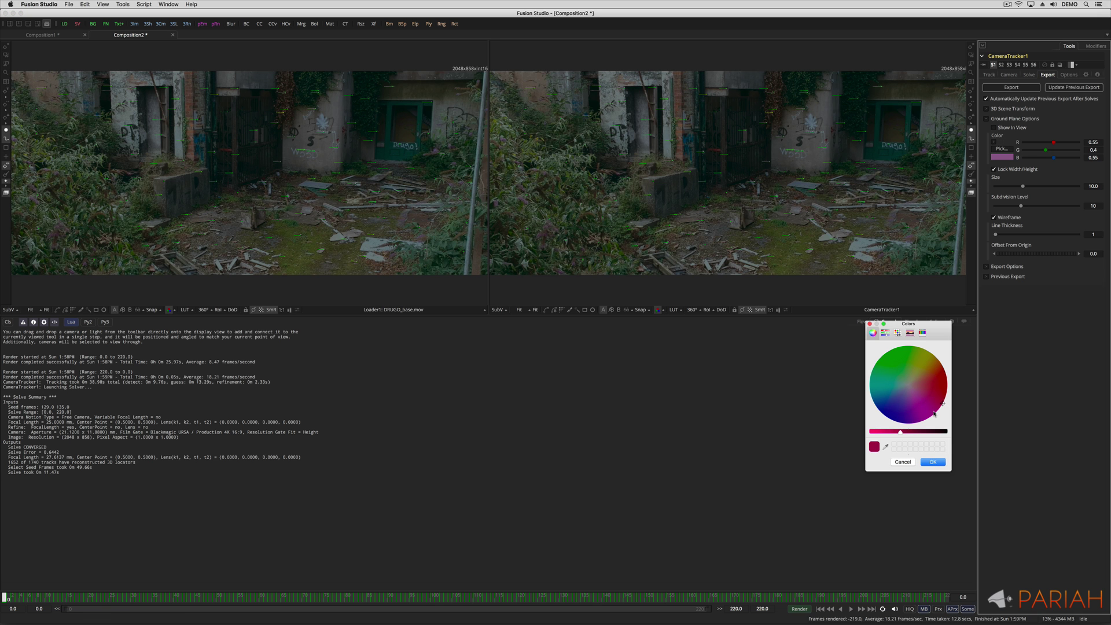
drag(900, 435, 890, 433)
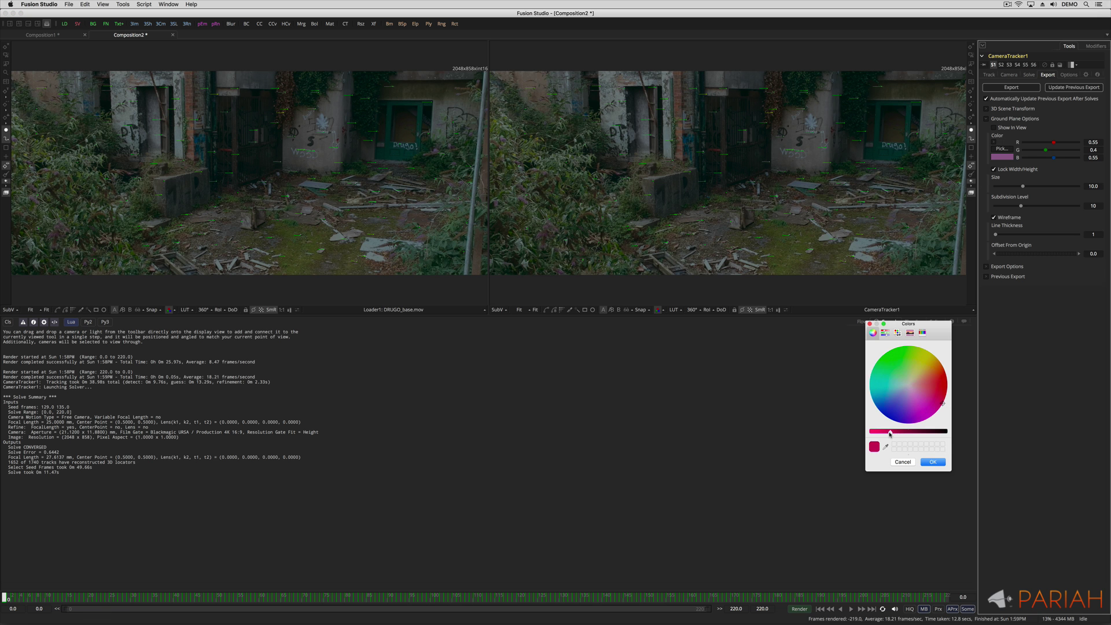
click(936, 464)
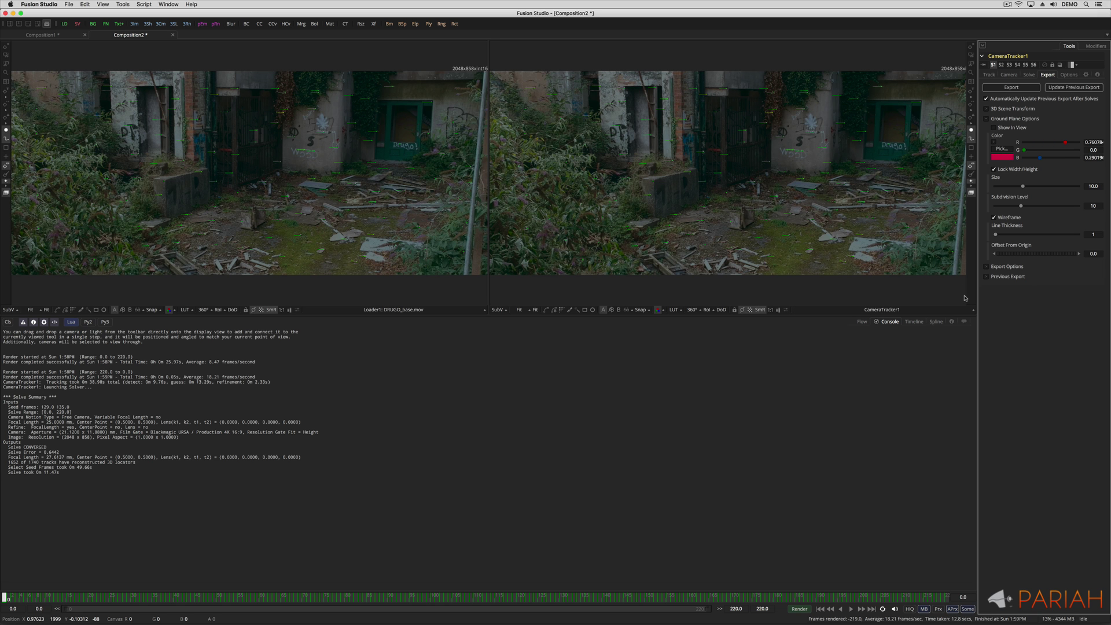
Step: Show the ground plane in the viewer and expand the 3D Scene Transform settings
click(994, 127)
click(987, 119)
click(986, 109)
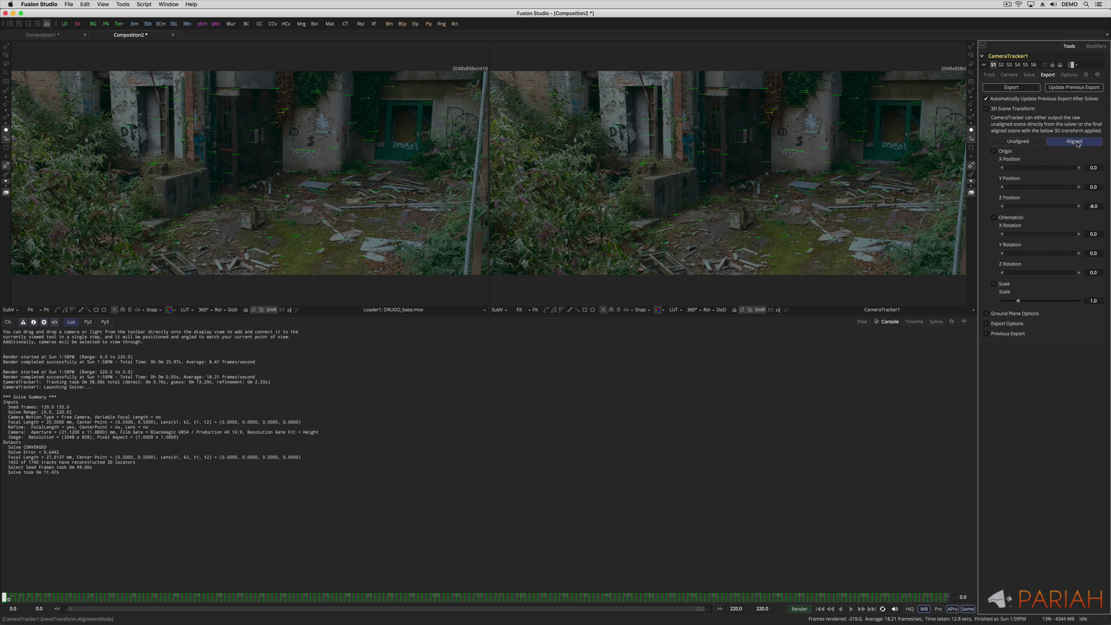
Step: Switch the scene transform to unaligned and marquee-select tracks on the courtyard floor
click(1029, 141)
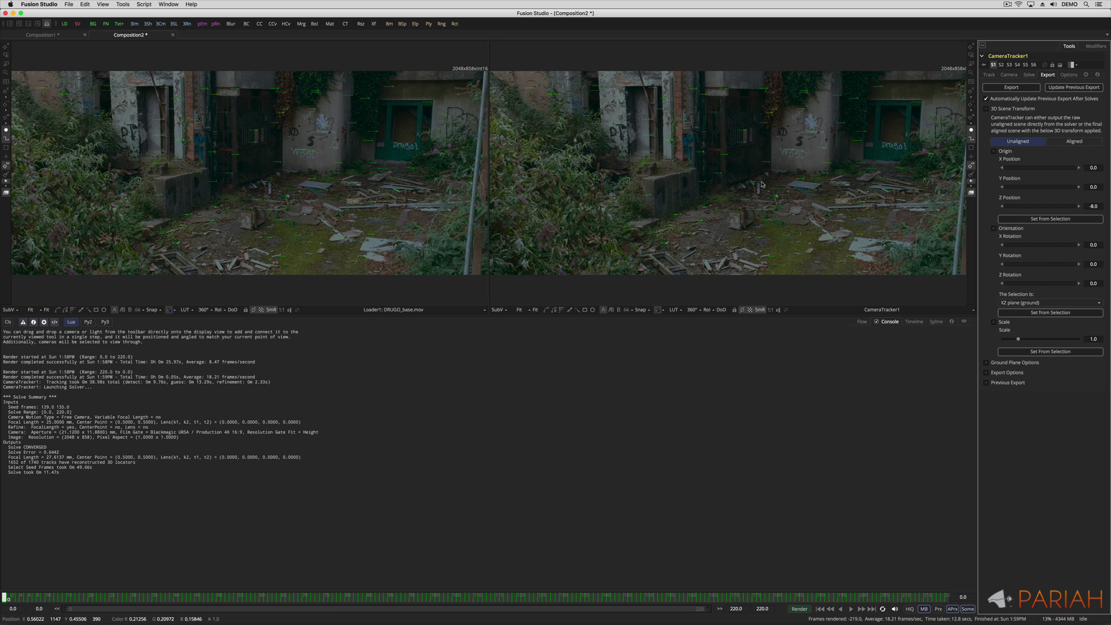
drag(761, 186, 884, 249)
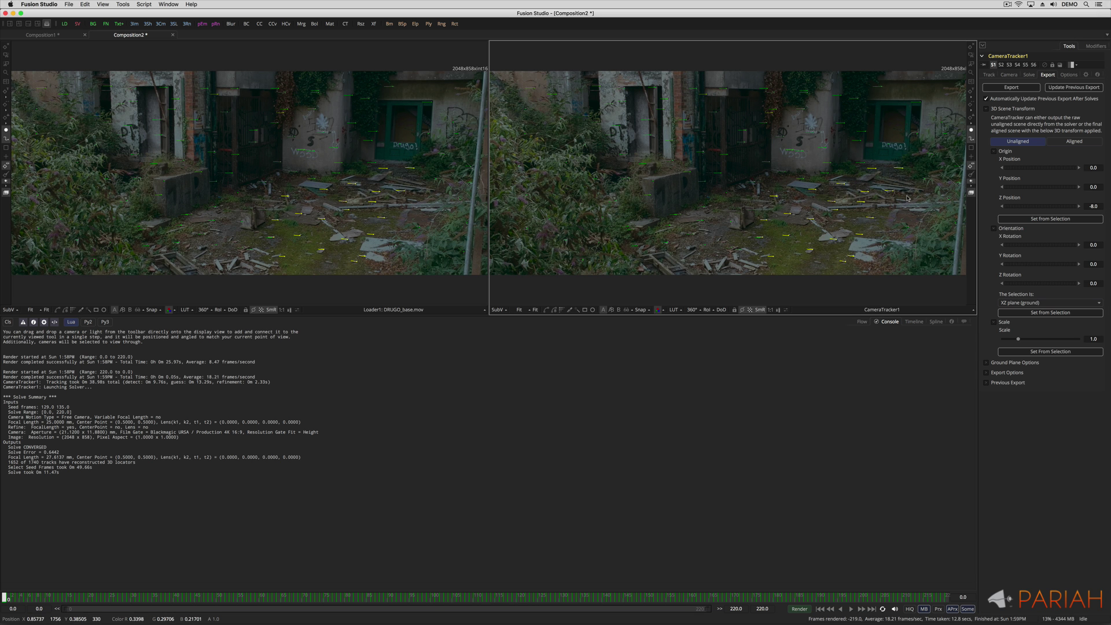
drag(698, 203, 764, 273)
drag(672, 224, 714, 248)
drag(662, 210, 699, 239)
Step: Reselect the ground tracks and set the XZ-plane orientation to 14.4756, -0.2091, 0.8099
right_click(905, 229)
click(906, 228)
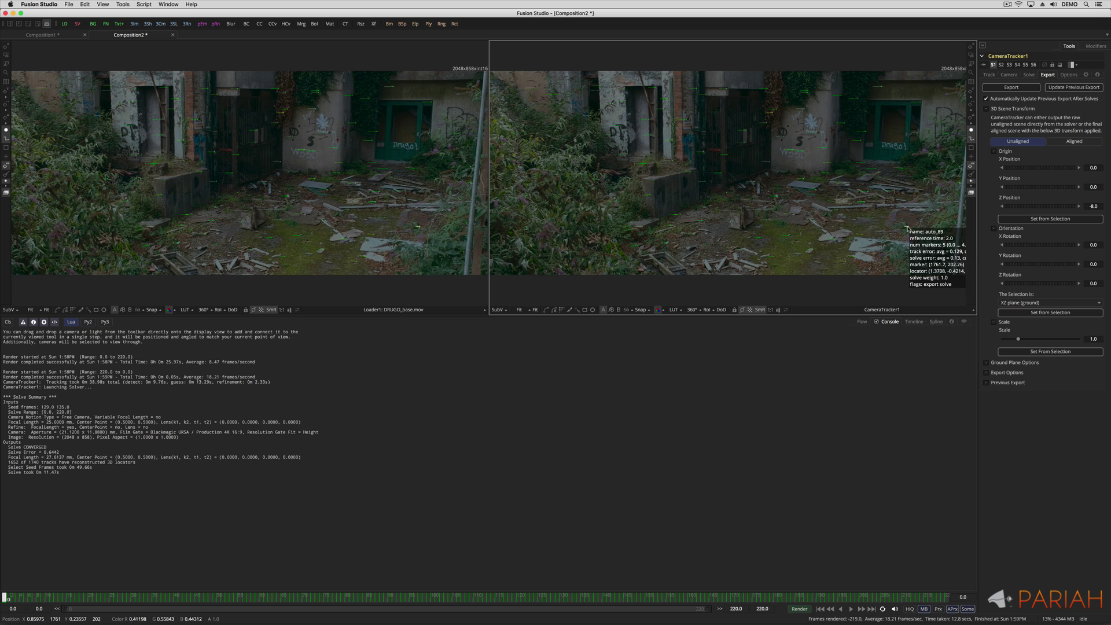
drag(888, 269, 761, 173)
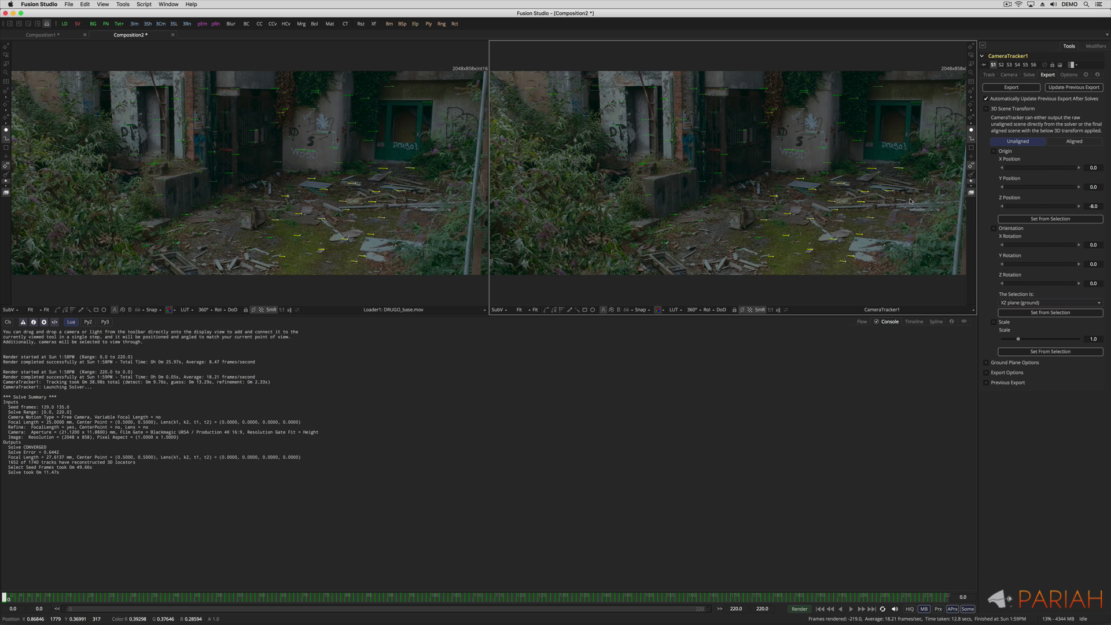
drag(693, 213, 788, 268)
drag(685, 222, 664, 251)
click(1054, 313)
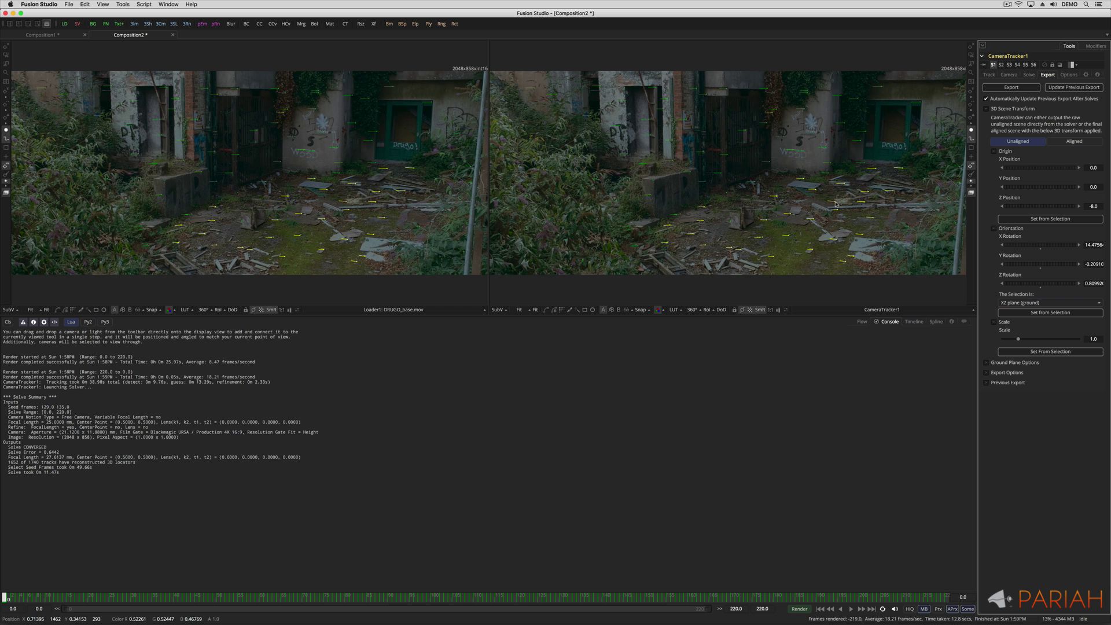
click(784, 211)
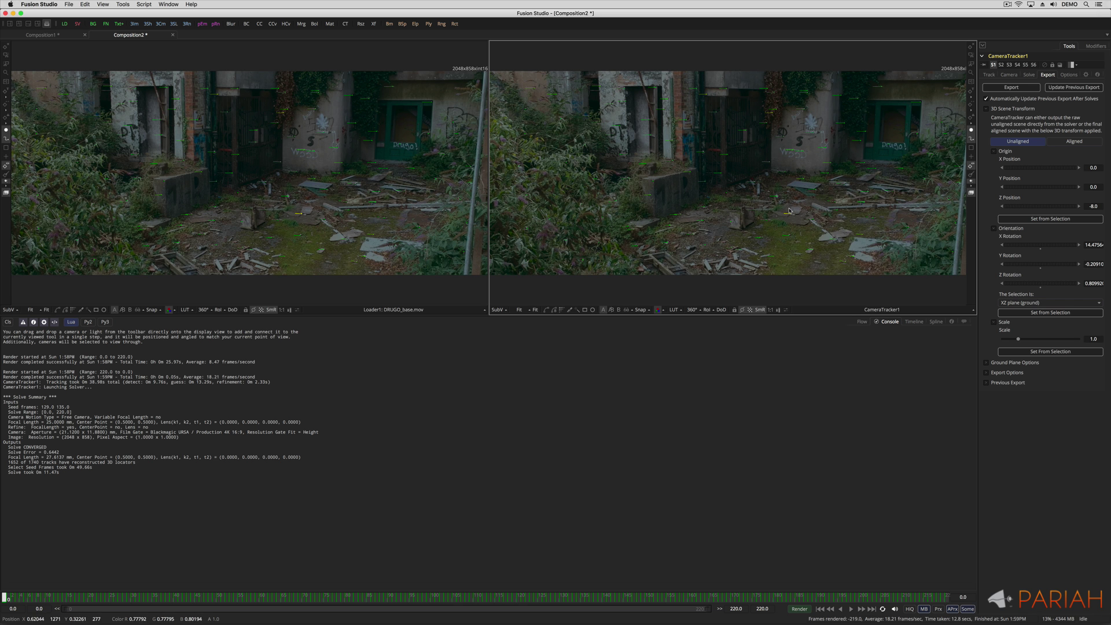
Step: Set the origin from the chosen track and the scale from two tracks 0.5 apart
mouse_move(791, 214)
click(1051, 221)
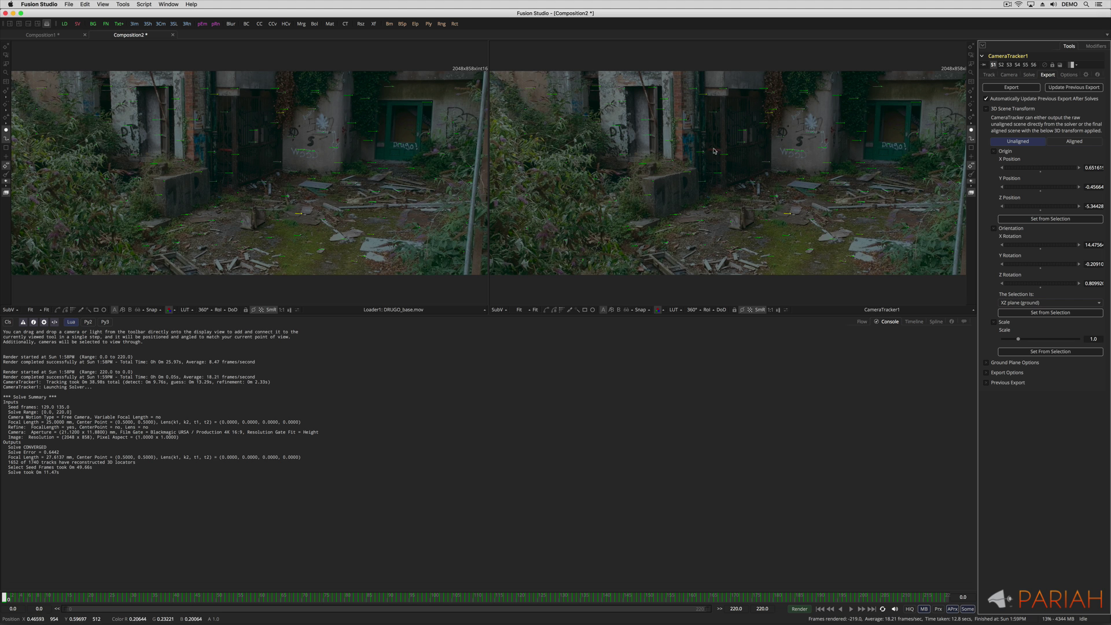
drag(711, 144, 698, 192)
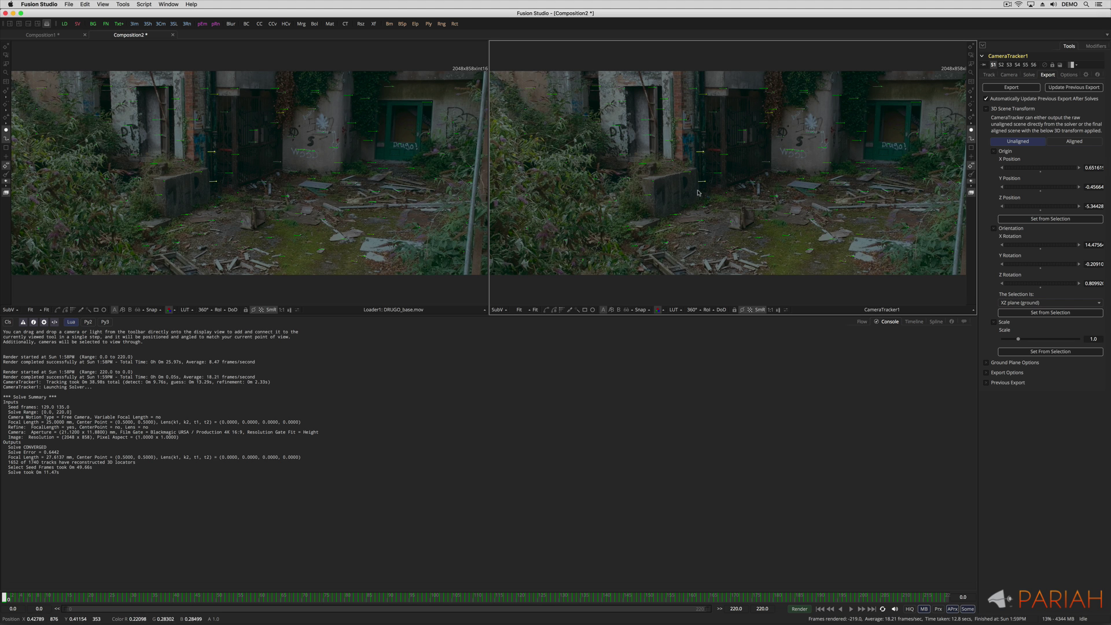
mouse_move(704, 221)
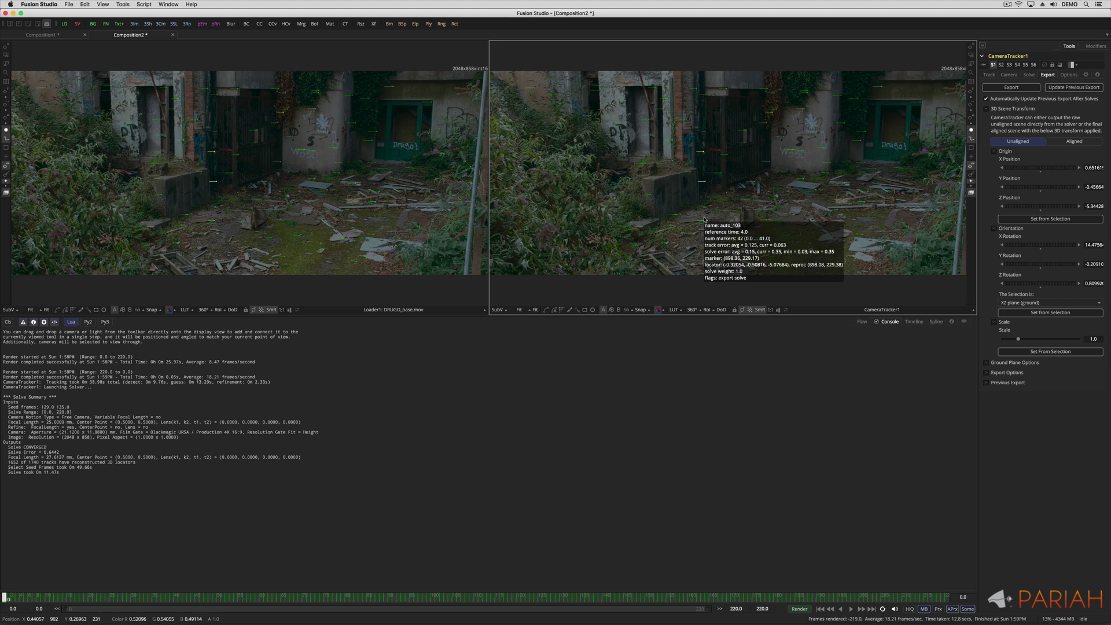
click(1048, 352)
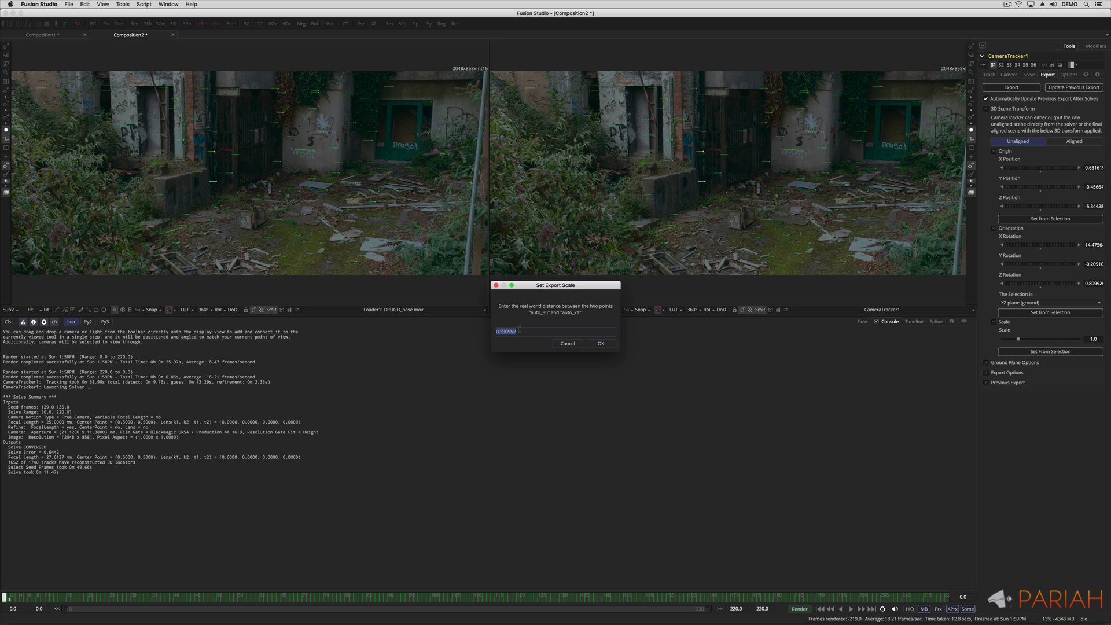
drag(523, 332, 501, 332)
text(34)
Step: Confirm the 0.5 distance and export the aligned scene as nodes
click(601, 344)
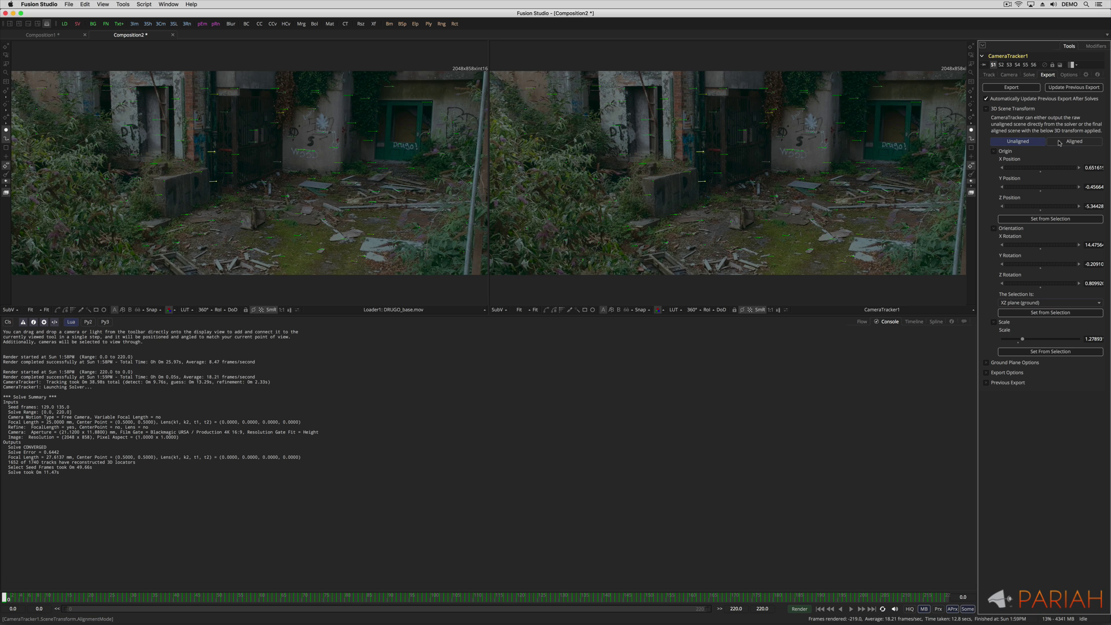
click(1081, 142)
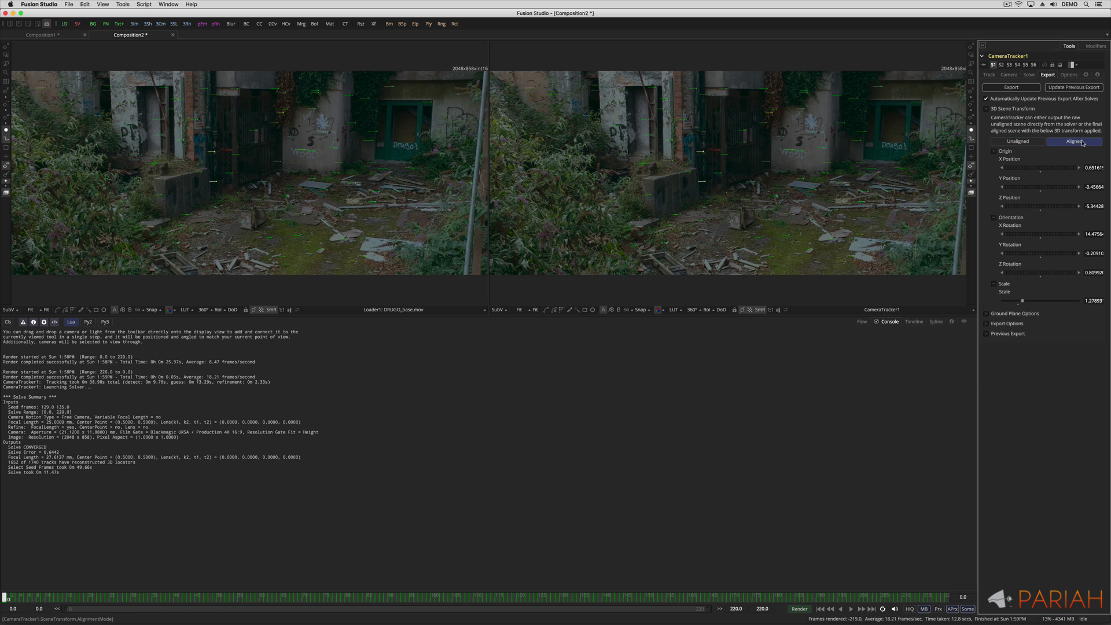
click(1015, 89)
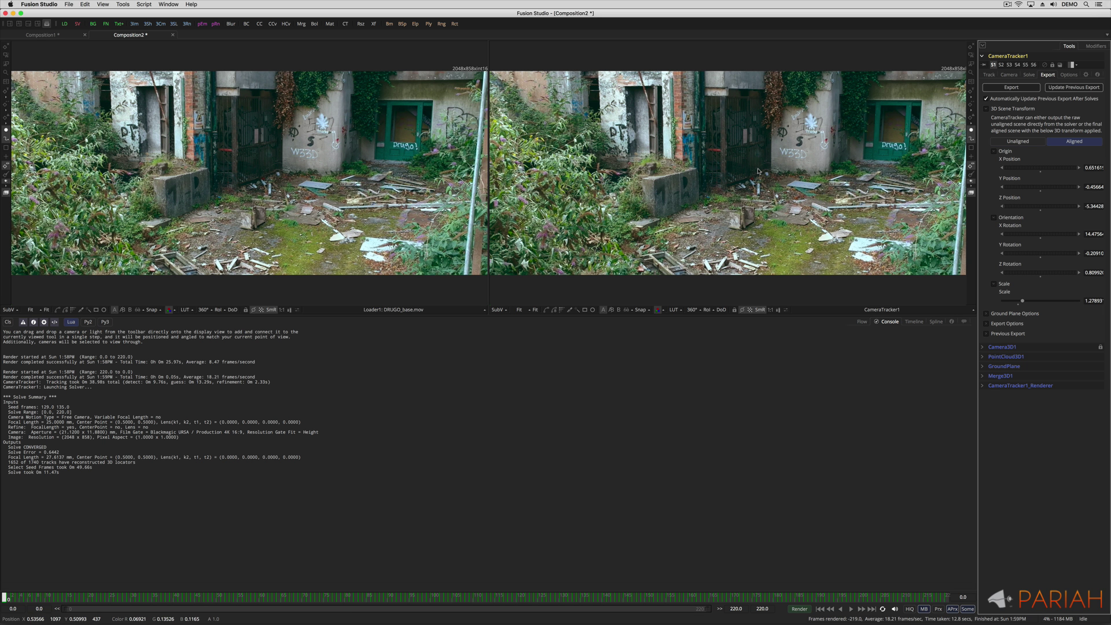
Step: Spread out GroundPlane, PointCloud3D1, Camera3D1, Merge3D1 and the renderer, viewing Merge3D1 in view 1
click(862, 323)
drag(38, 441, 583, 385)
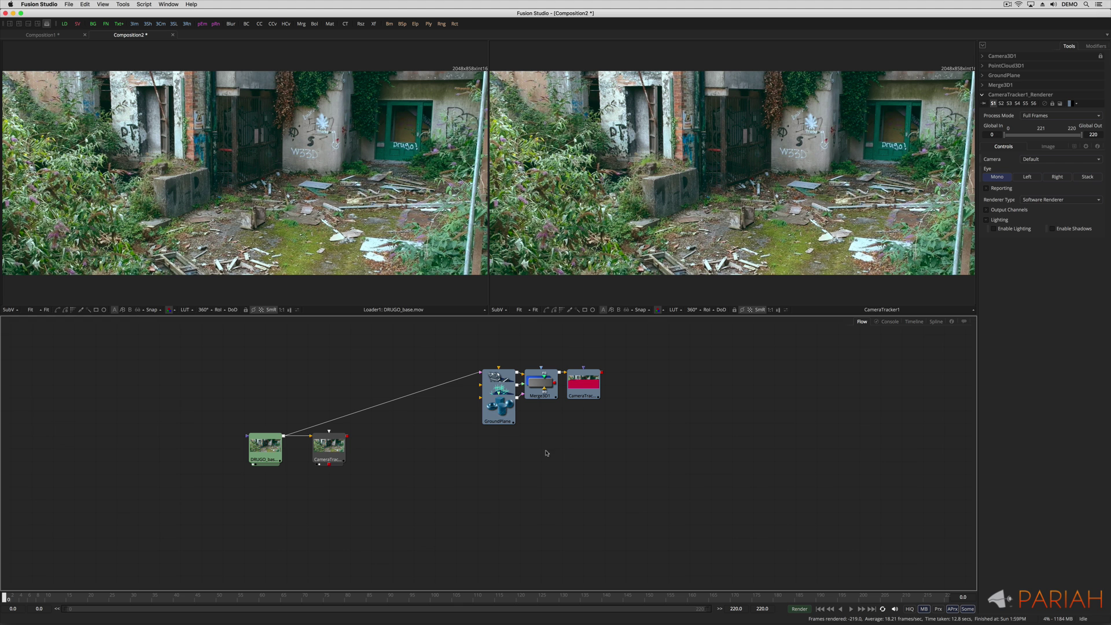
drag(509, 423, 511, 576)
click(511, 566)
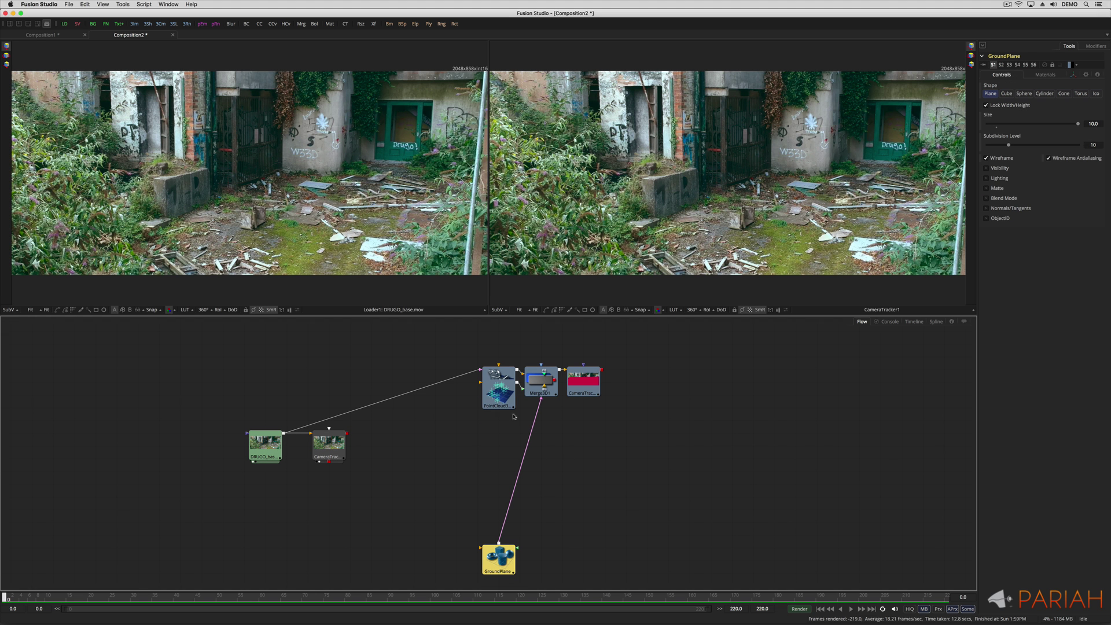
drag(509, 410, 452, 571)
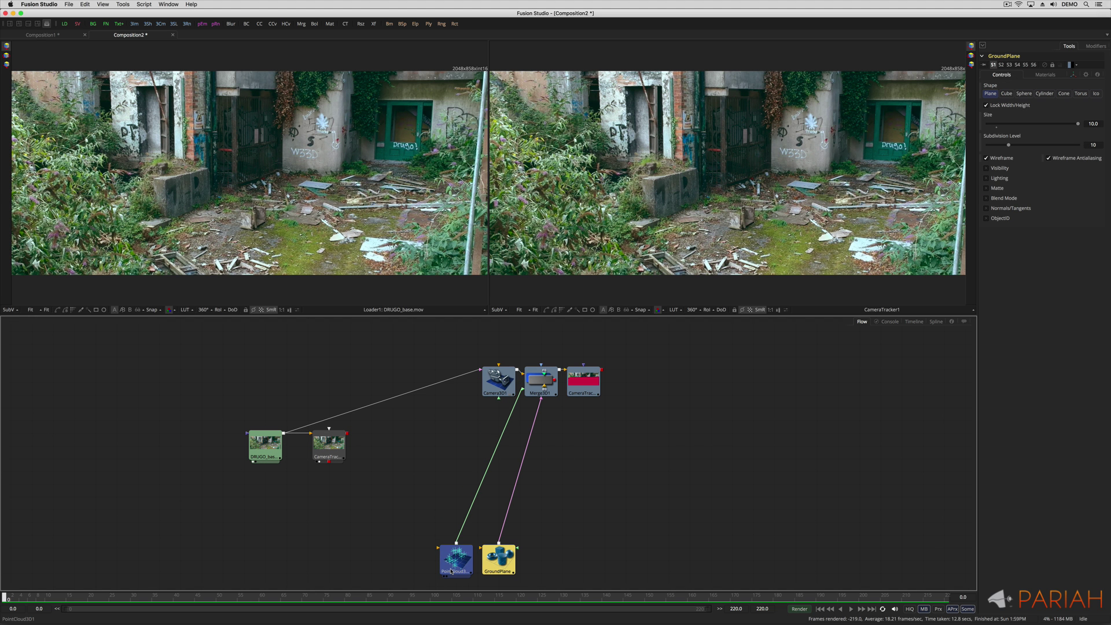
drag(499, 380, 435, 393)
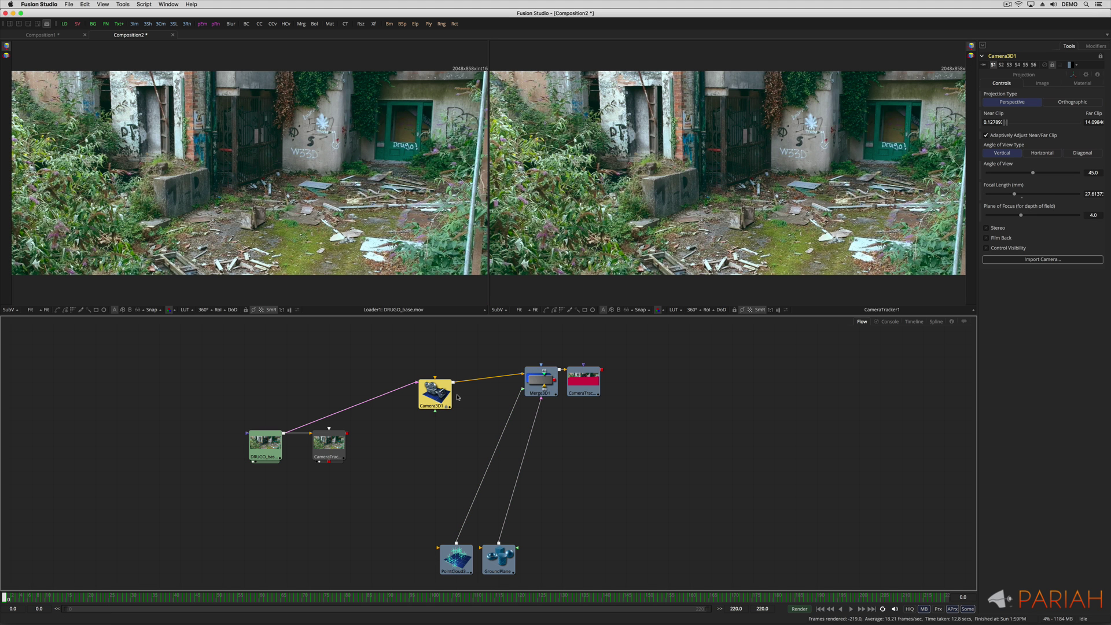
drag(547, 367, 505, 442)
drag(443, 403, 423, 516)
click(508, 461)
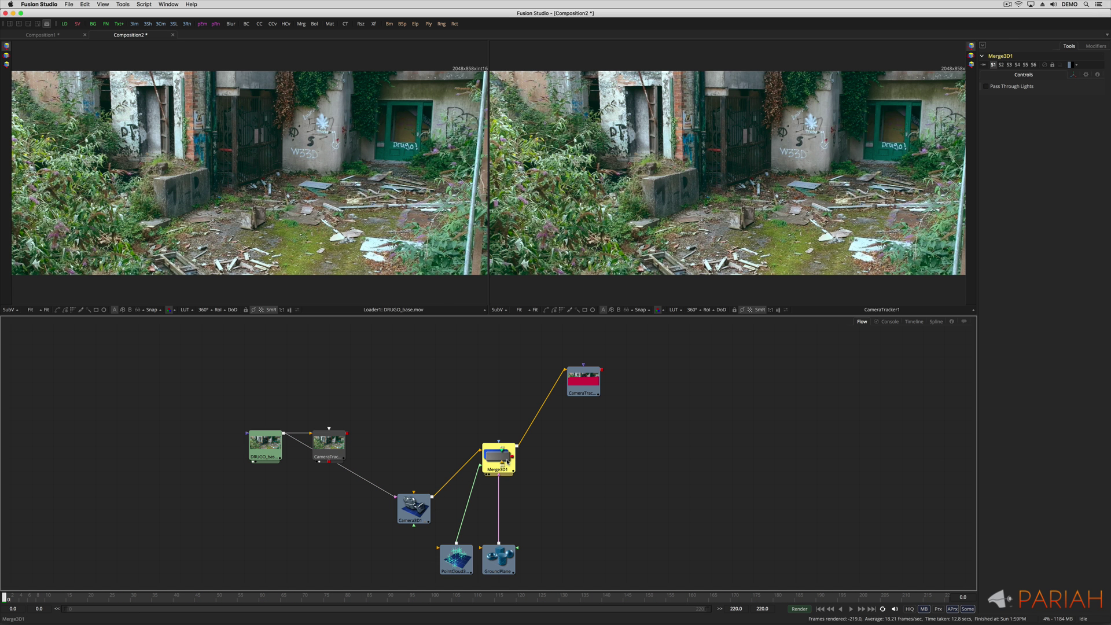
key(1)
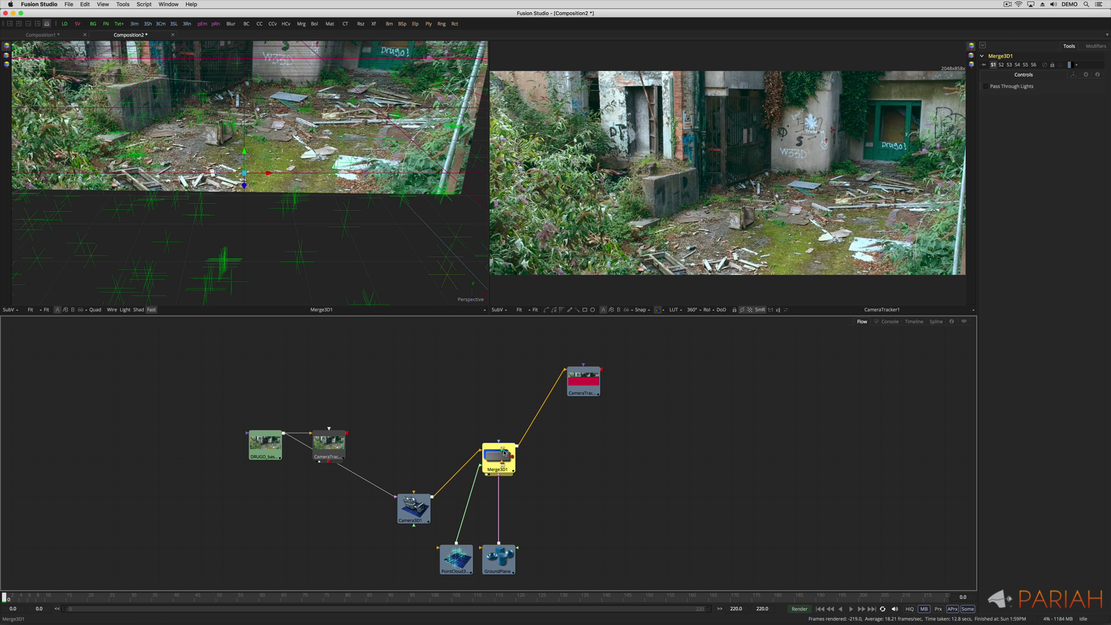
drag(569, 380, 589, 455)
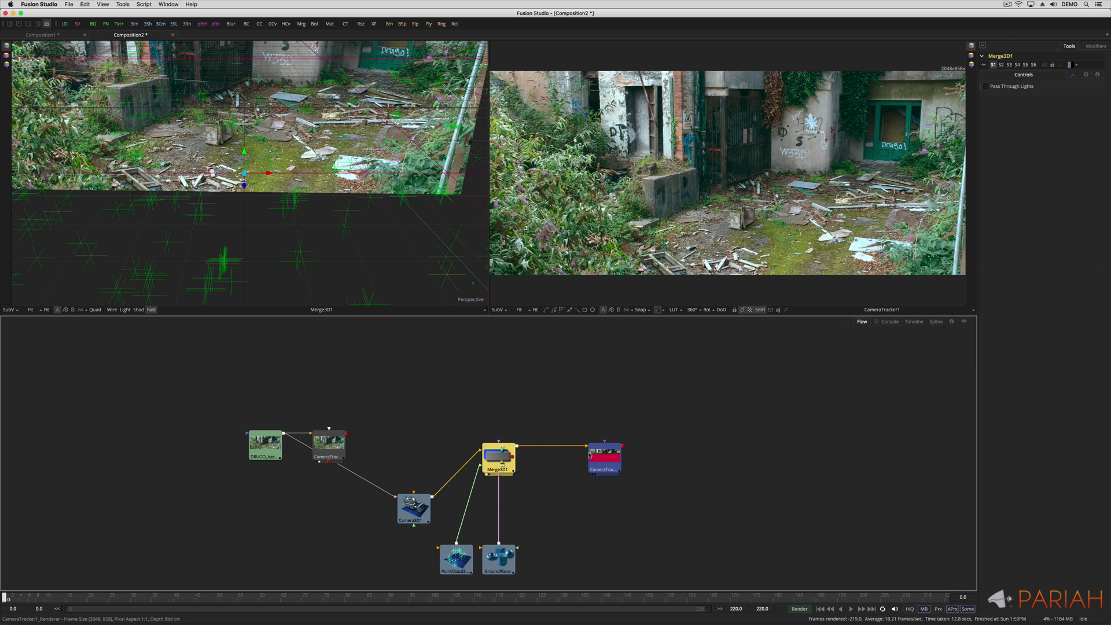
Step: Preview CameraTracker1_Renderer, then load Merge3D1 into the second viewer
click(589, 455)
key(2)
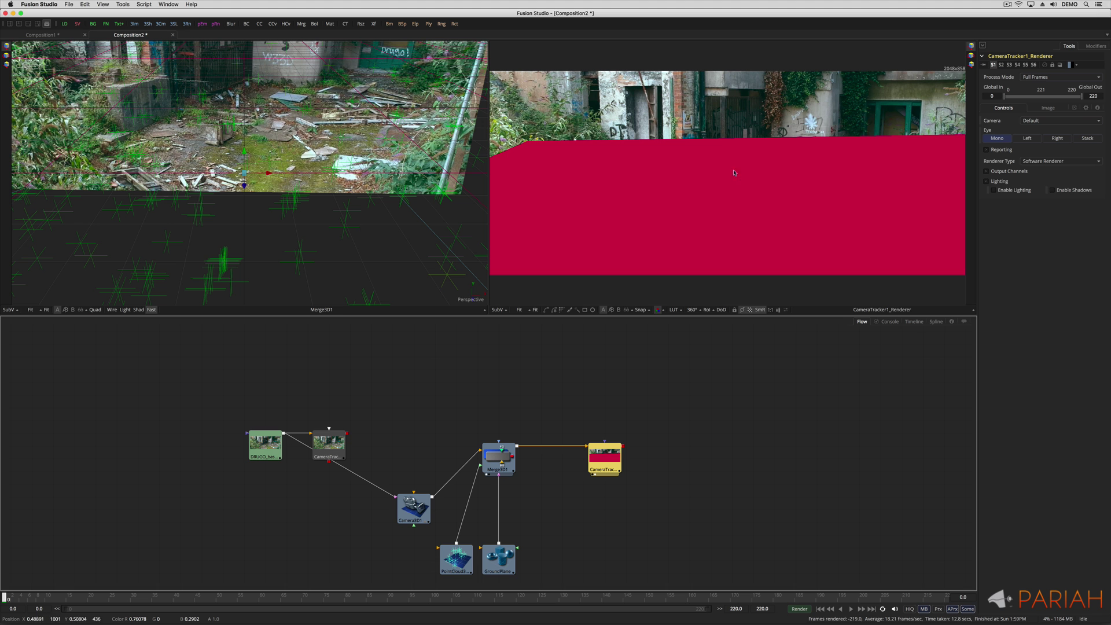
right_click(638, 126)
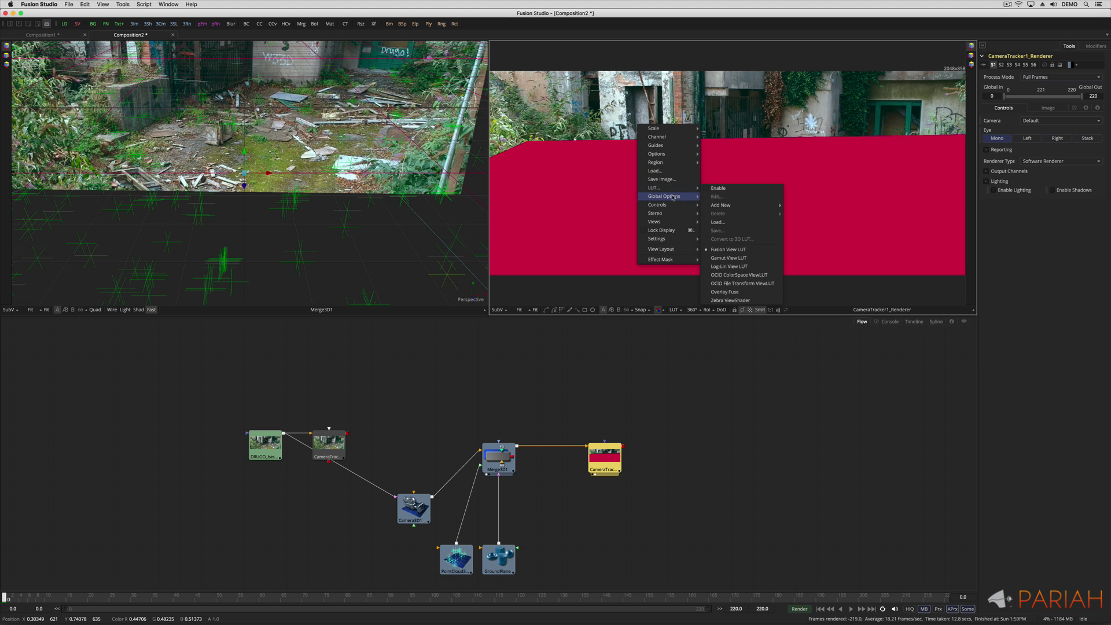
mouse_move(665, 188)
right_click(711, 149)
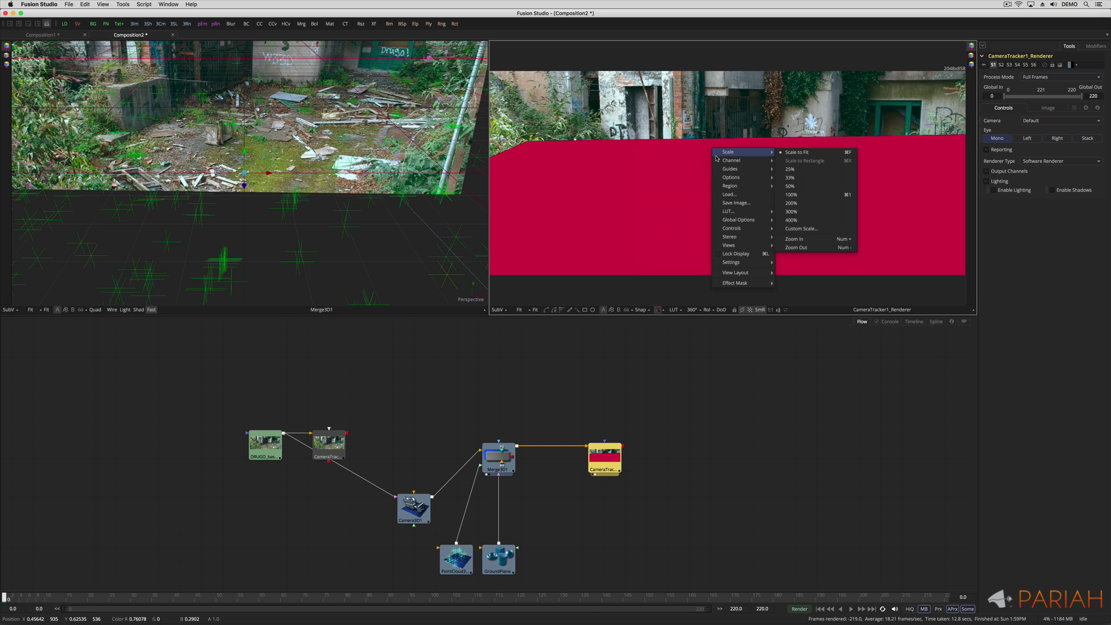
click(503, 430)
click(498, 457)
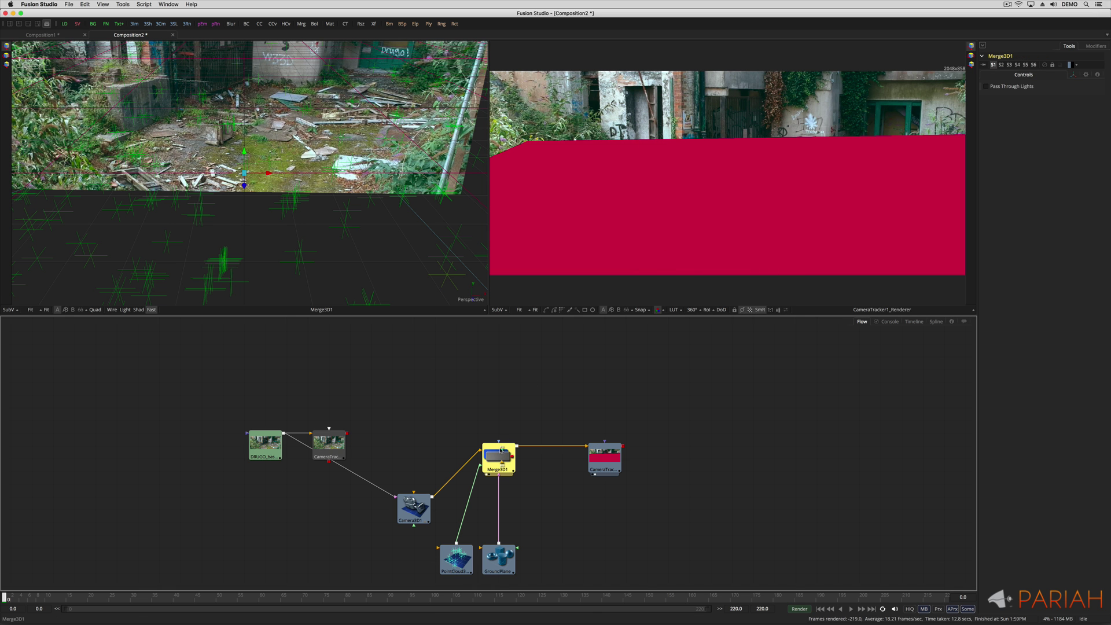
key(2)
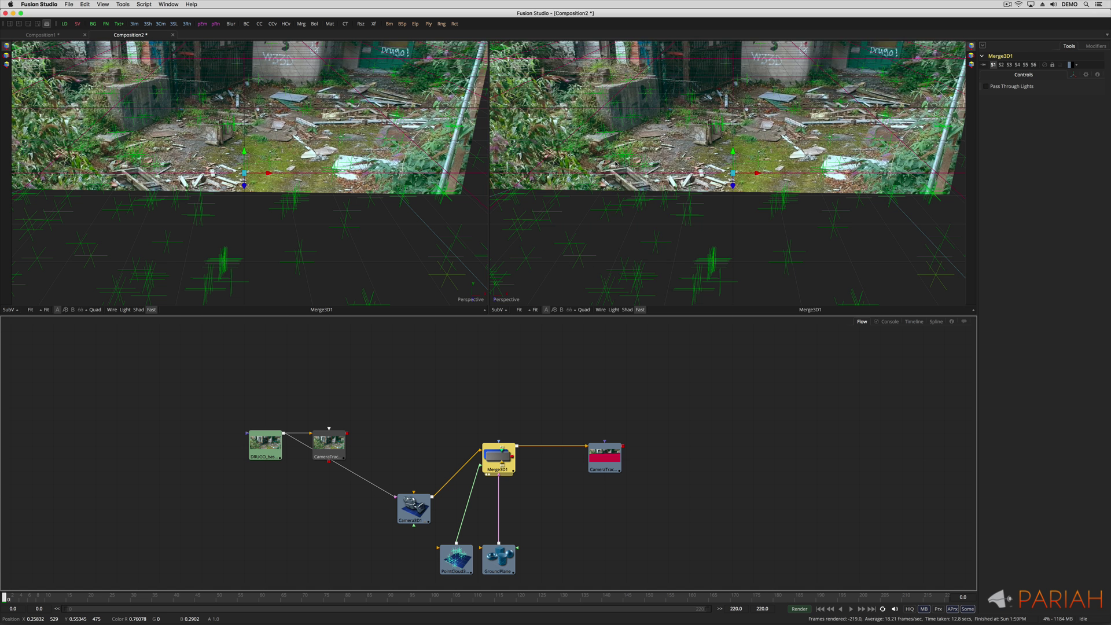
right_click(615, 154)
mouse_move(666, 220)
click(700, 220)
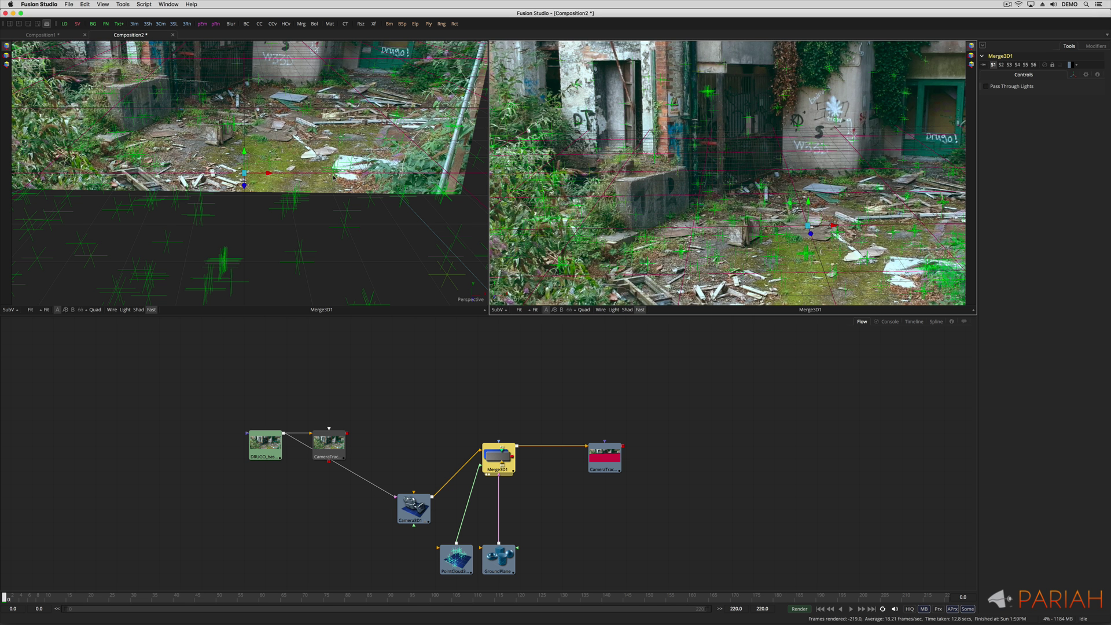
click(319, 194)
drag(319, 194, 362, 179)
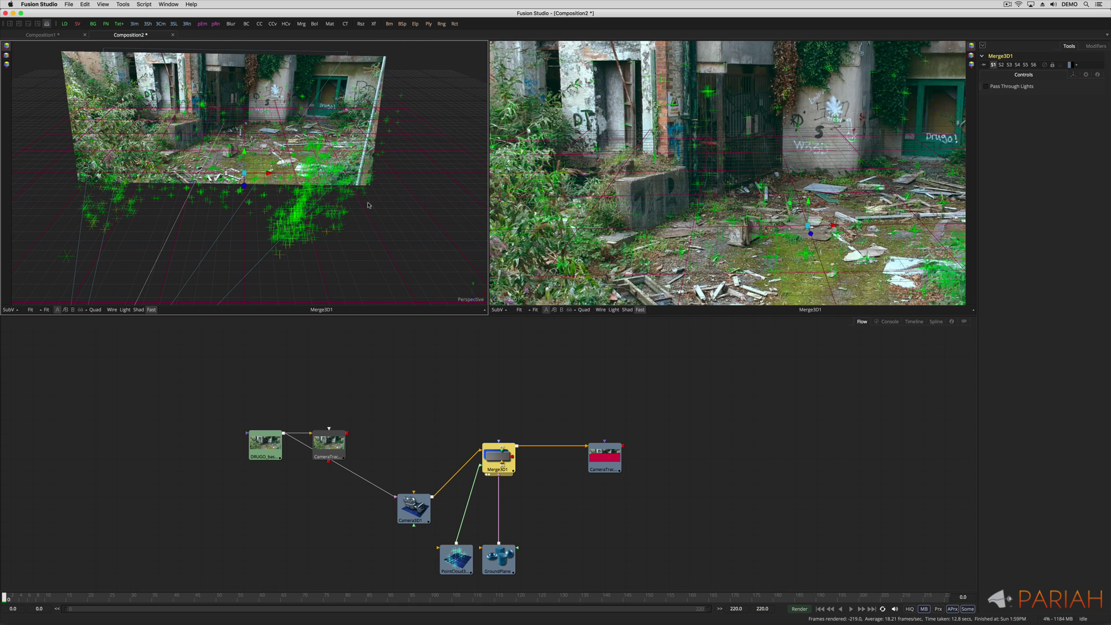
drag(357, 197, 225, 197)
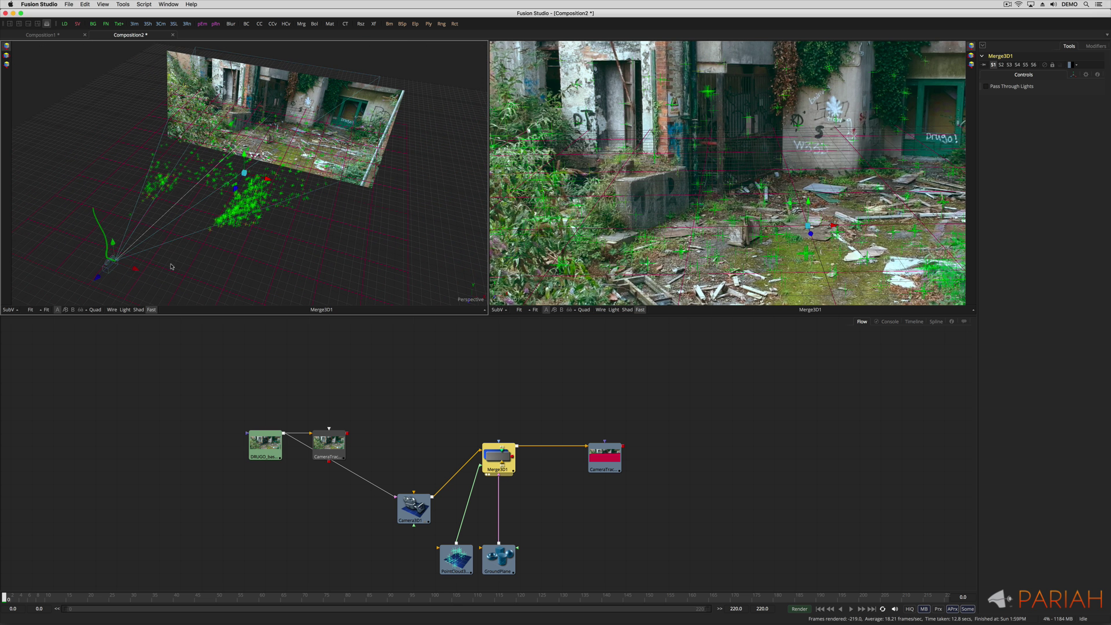
drag(196, 250, 251, 223)
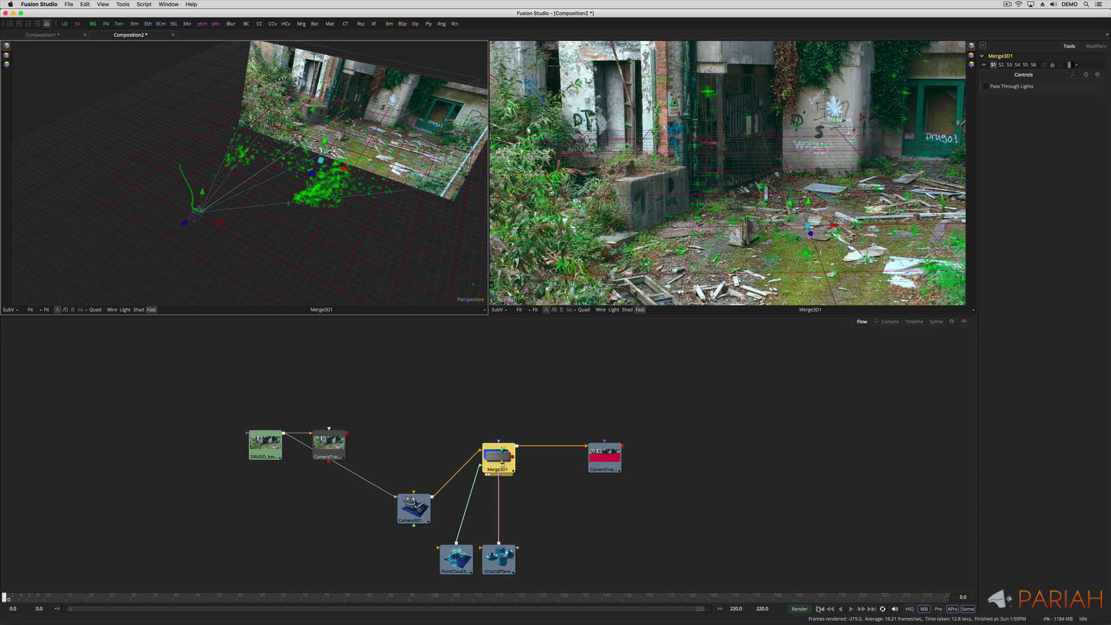
Step: Play back the shot, then add a Shape3D node feeding Merge3D1
click(851, 609)
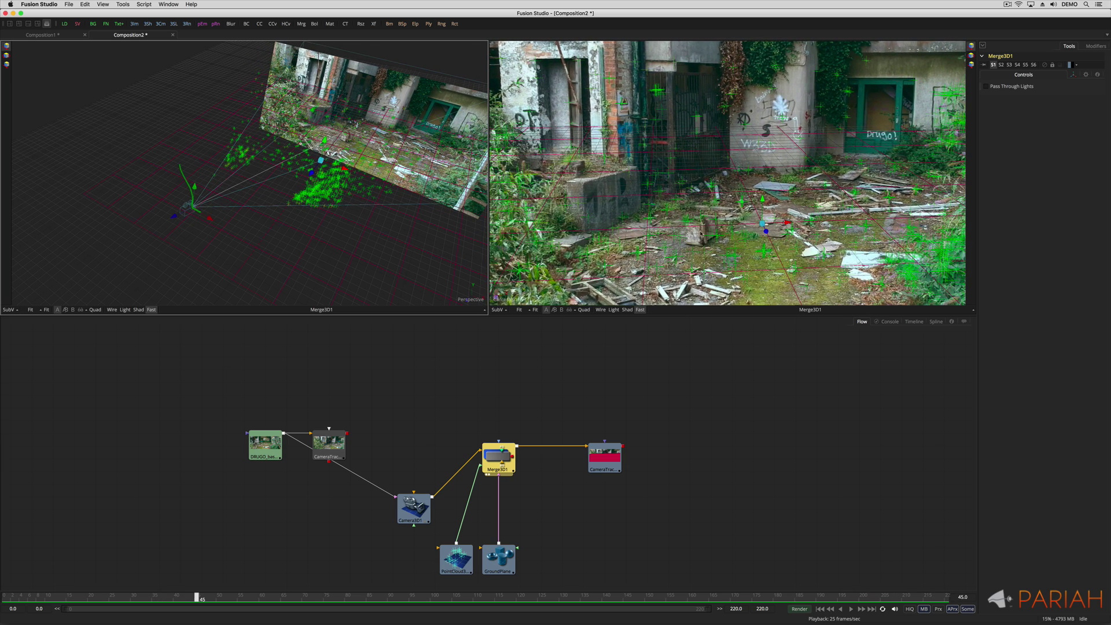
click(502, 459)
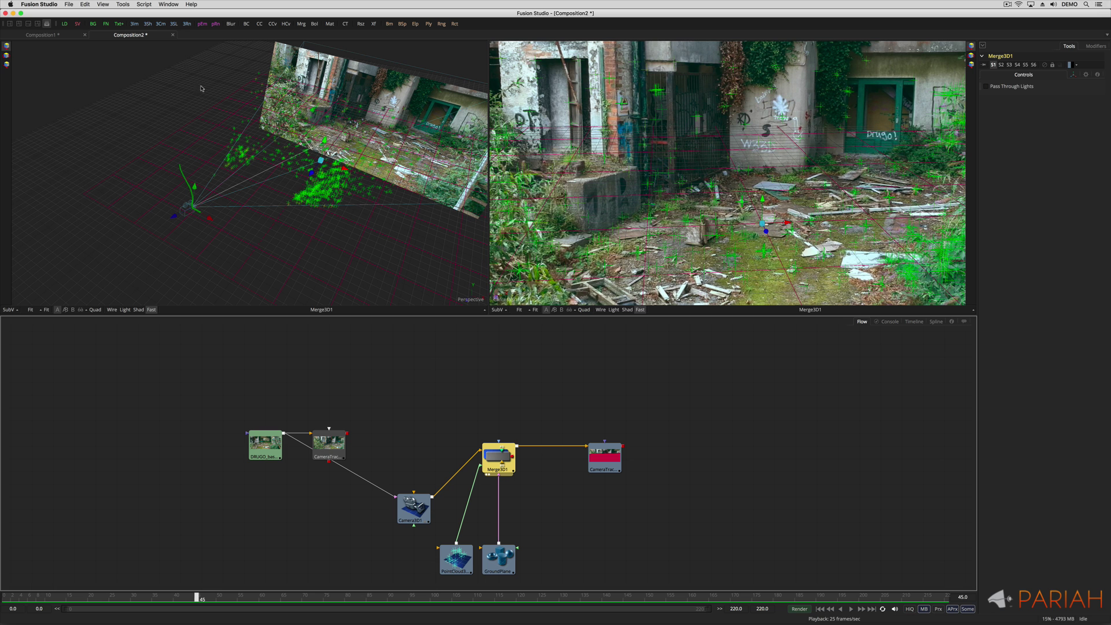
click(148, 25)
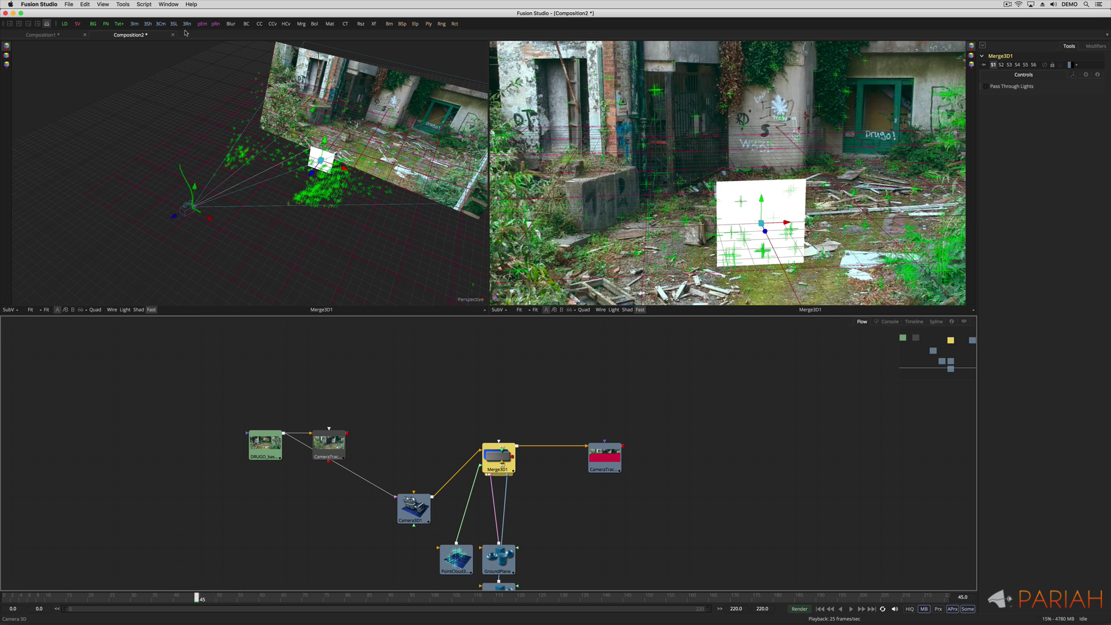
Step: Drag Concrete.setting from the Bins' Templates > Shaders into the flow
key(super+b)
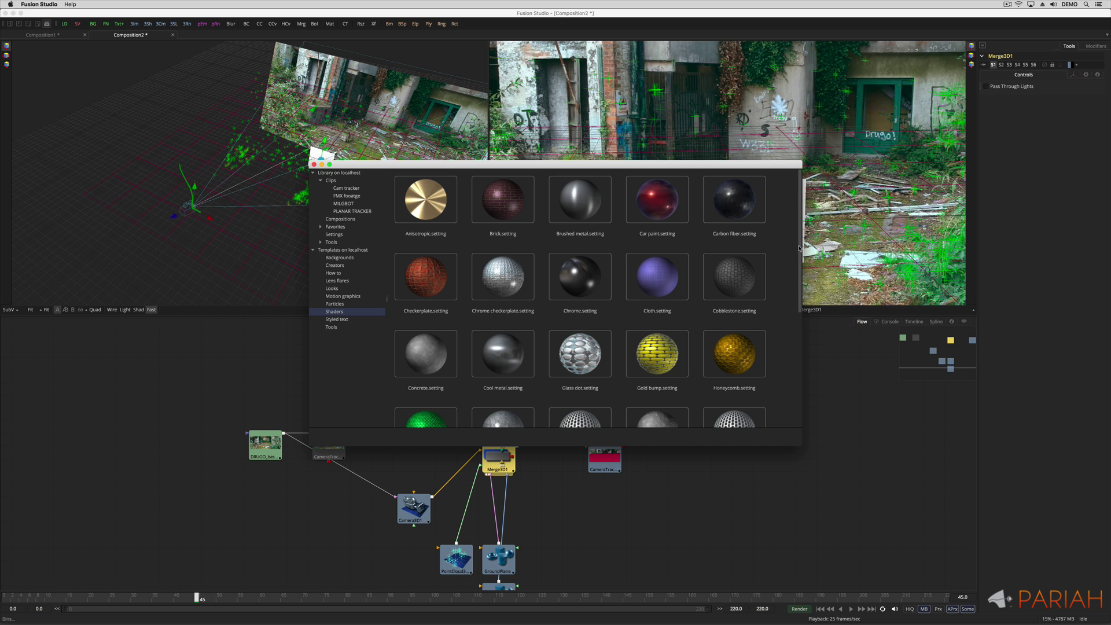
scroll(799, 281, down, 2)
scroll(798, 281, down, 5)
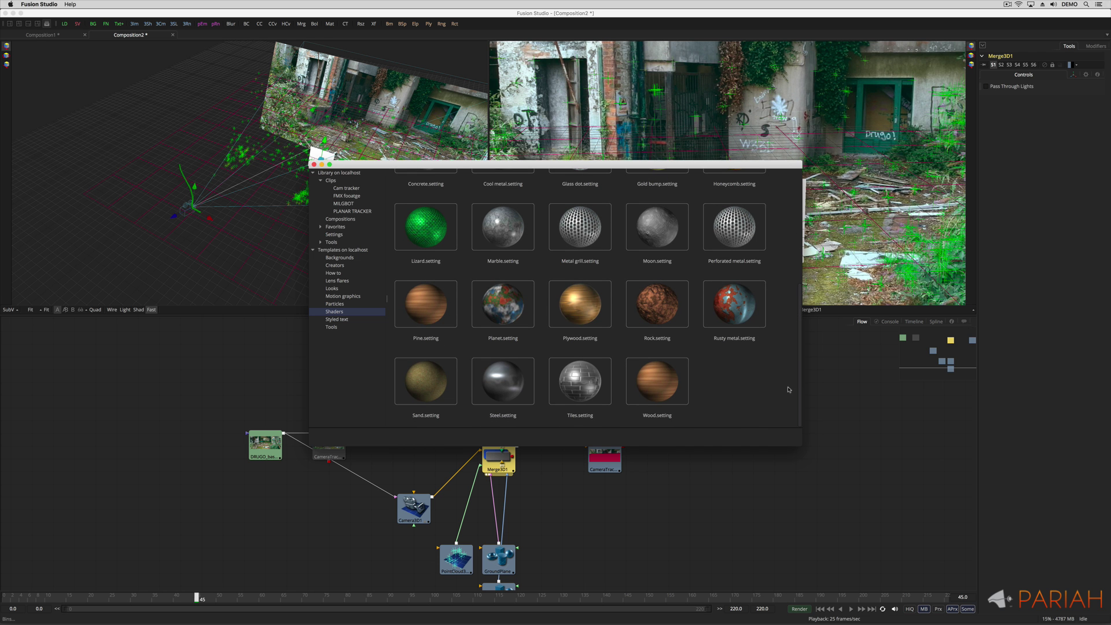
scroll(788, 389, up, 8)
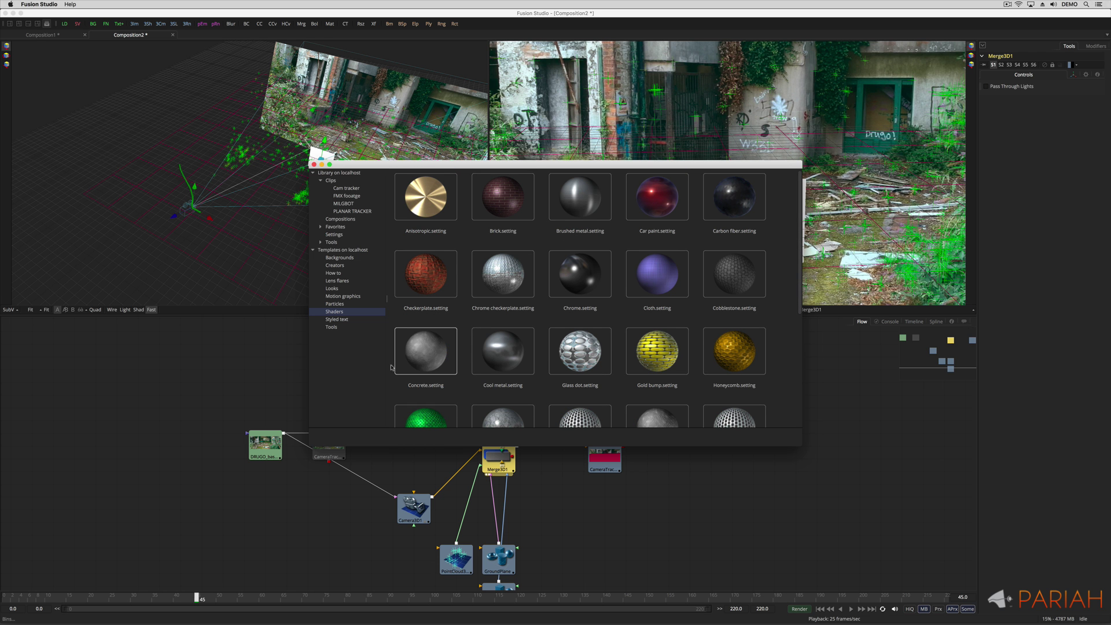
drag(429, 352, 582, 544)
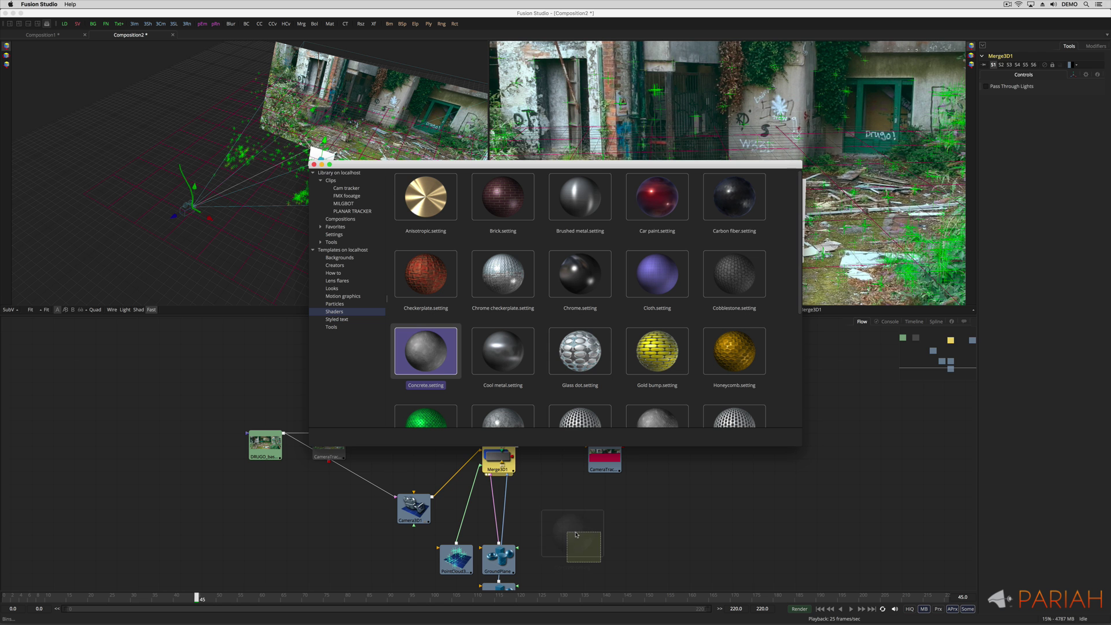
click(313, 164)
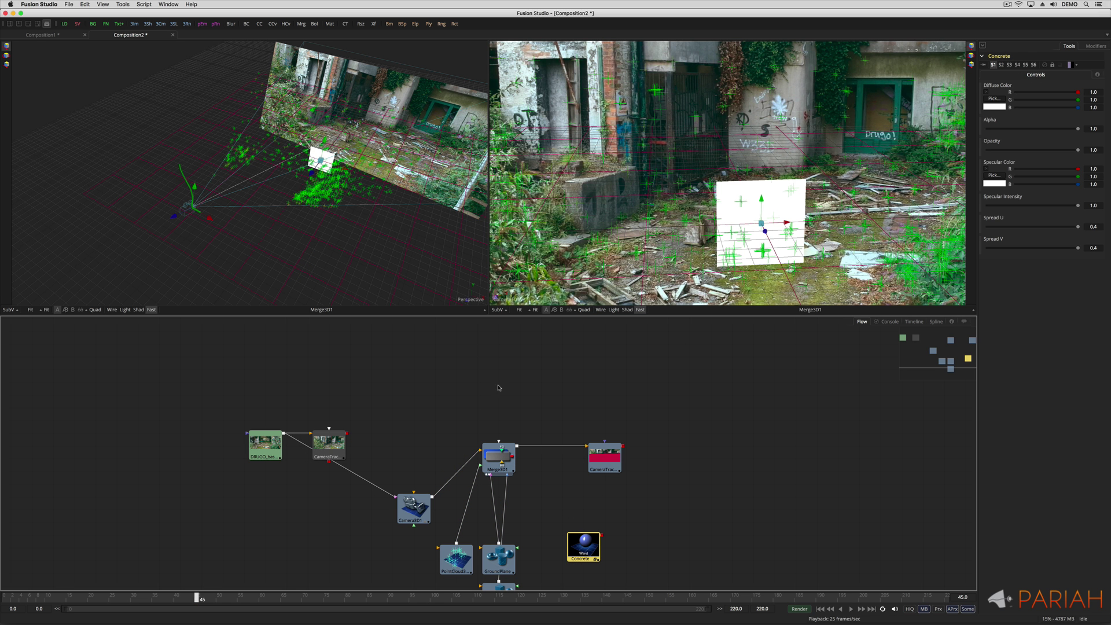
Step: Connect the Concrete node to Shape3D1's Material input
drag(522, 527, 542, 431)
drag(518, 495, 559, 403)
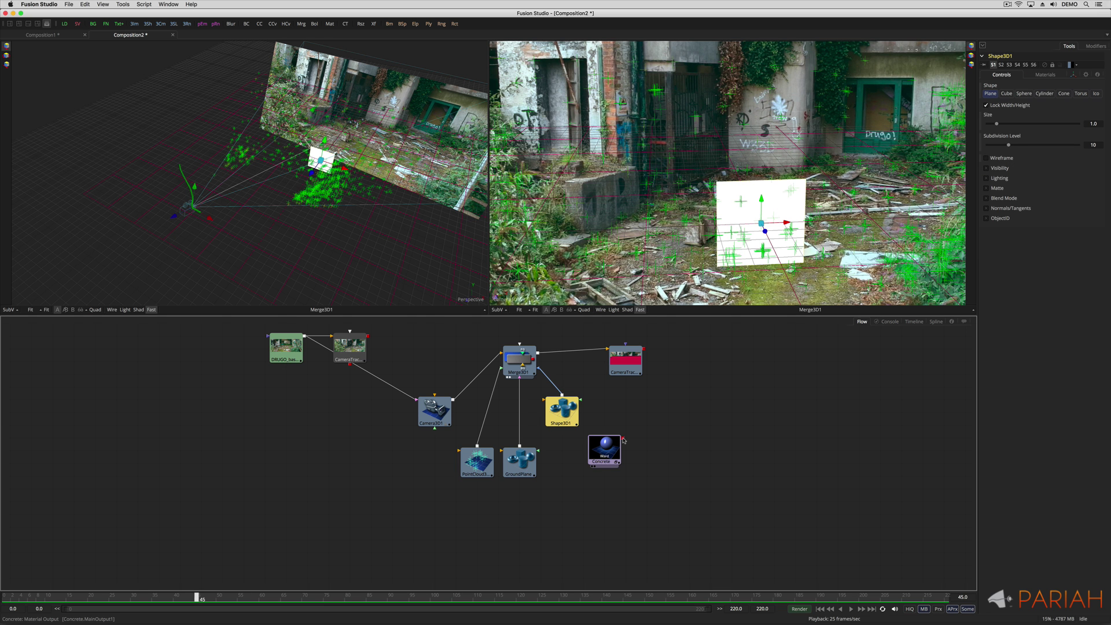
drag(623, 440, 576, 414)
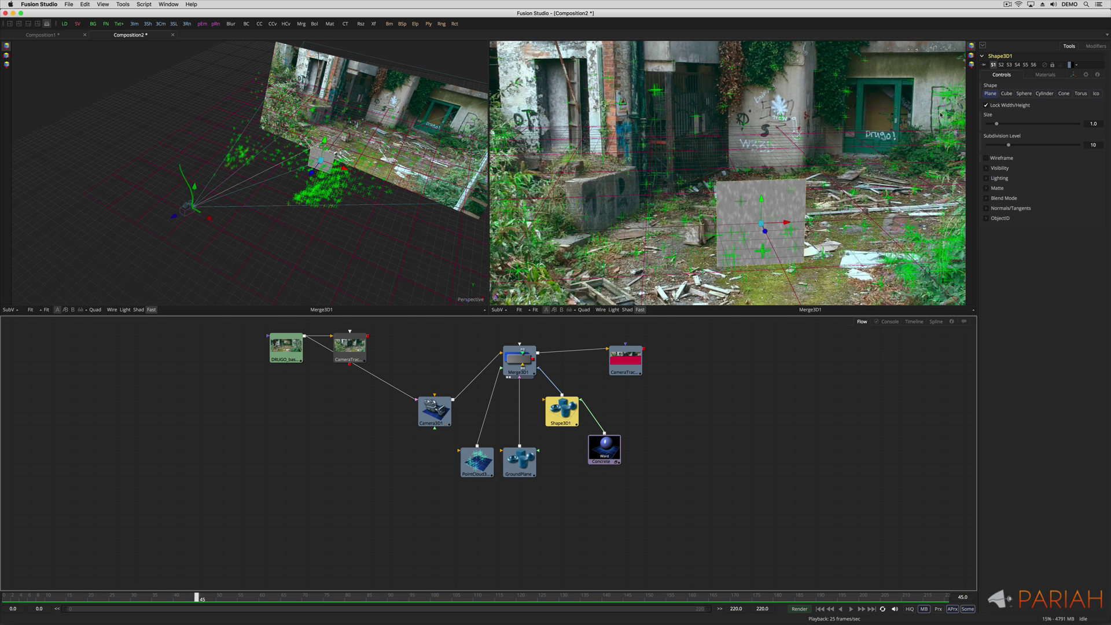
Step: Make Shape3D1 a sphere with radius 0.4 and check it in the Perspective view
click(1023, 93)
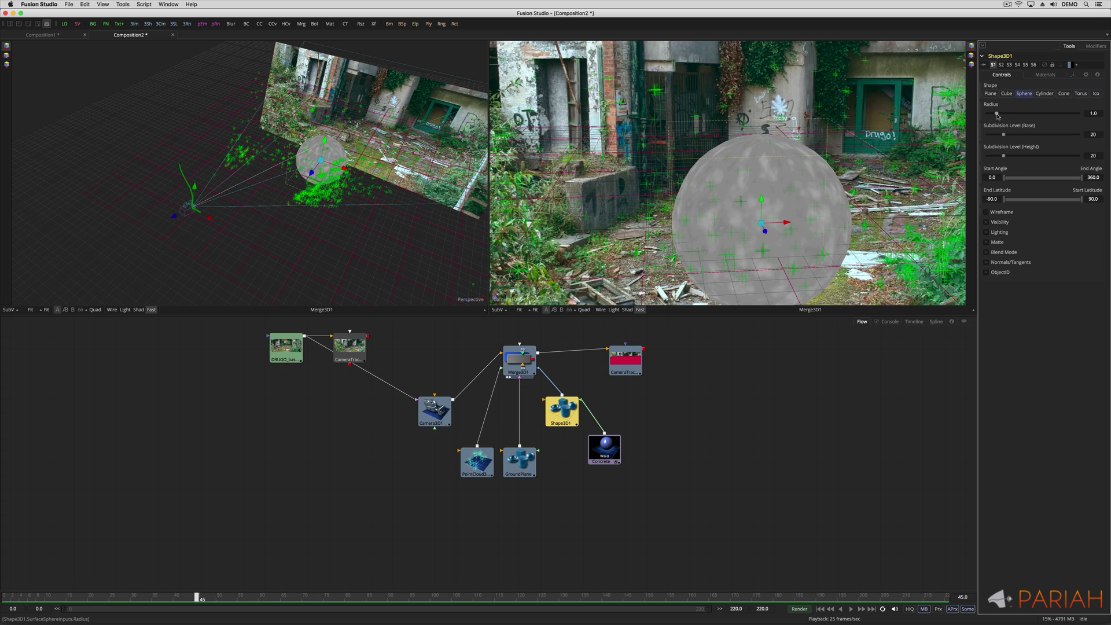
drag(996, 114, 991, 115)
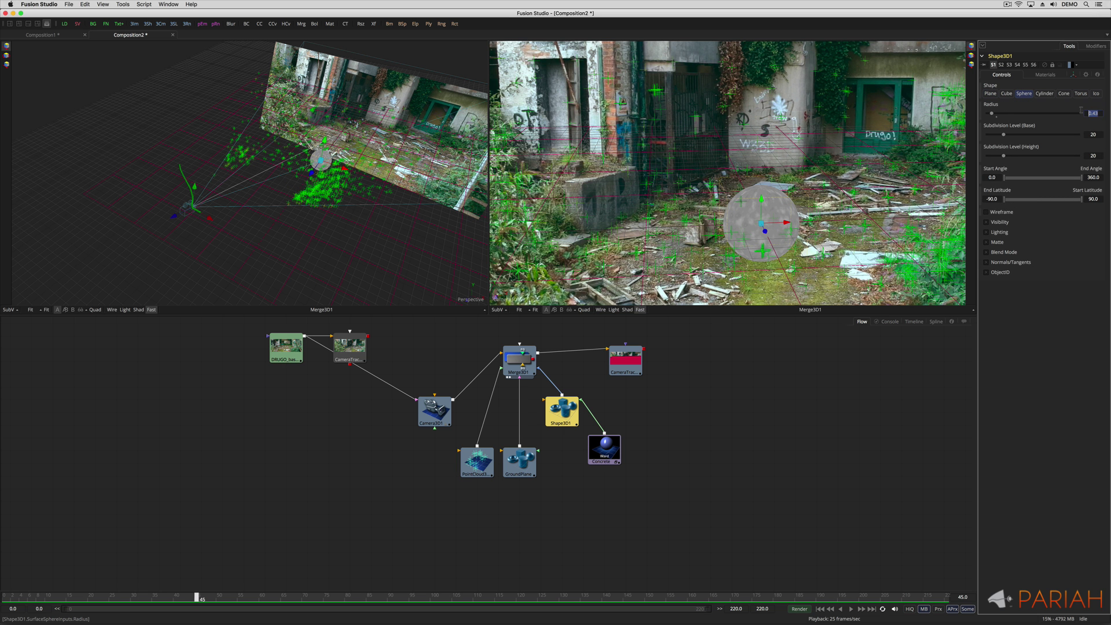
text(.4)
key(Tab)
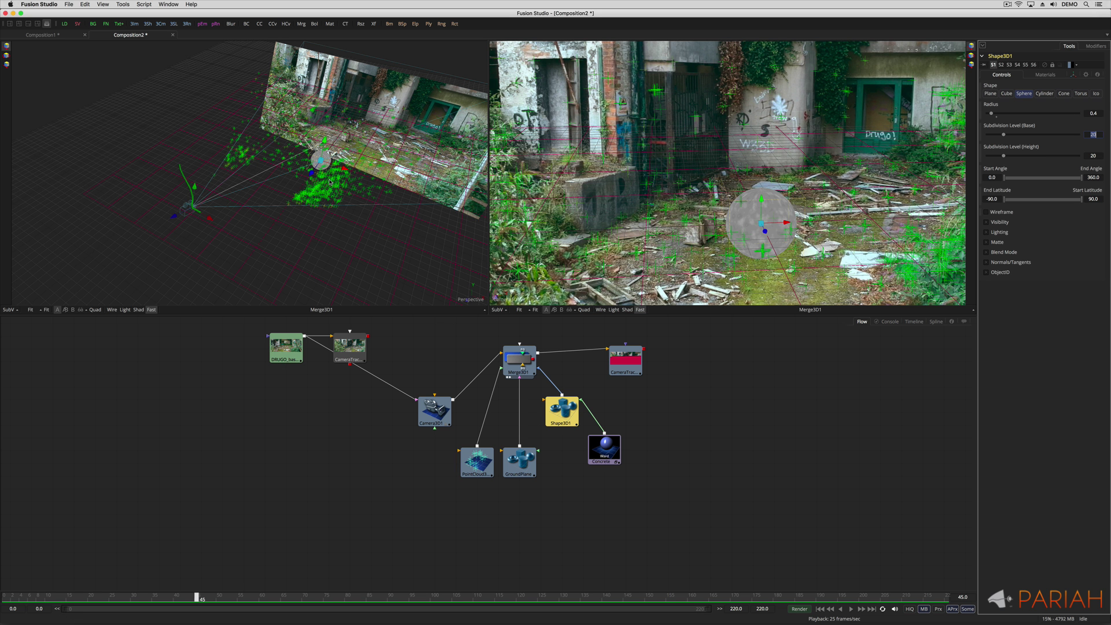
scroll(330, 181, up, 5)
drag(403, 170, 313, 215)
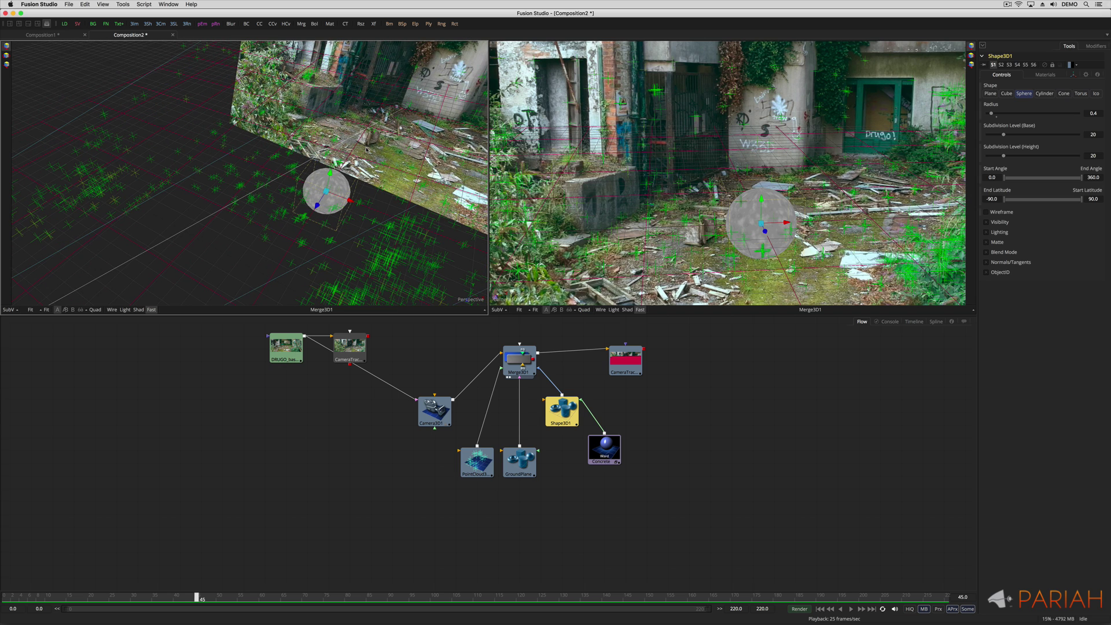
mouse_move(371, 196)
mouse_down()
mouse_move(365, 175)
mouse_move(487, 169)
mouse_move(383, 211)
mouse_up()
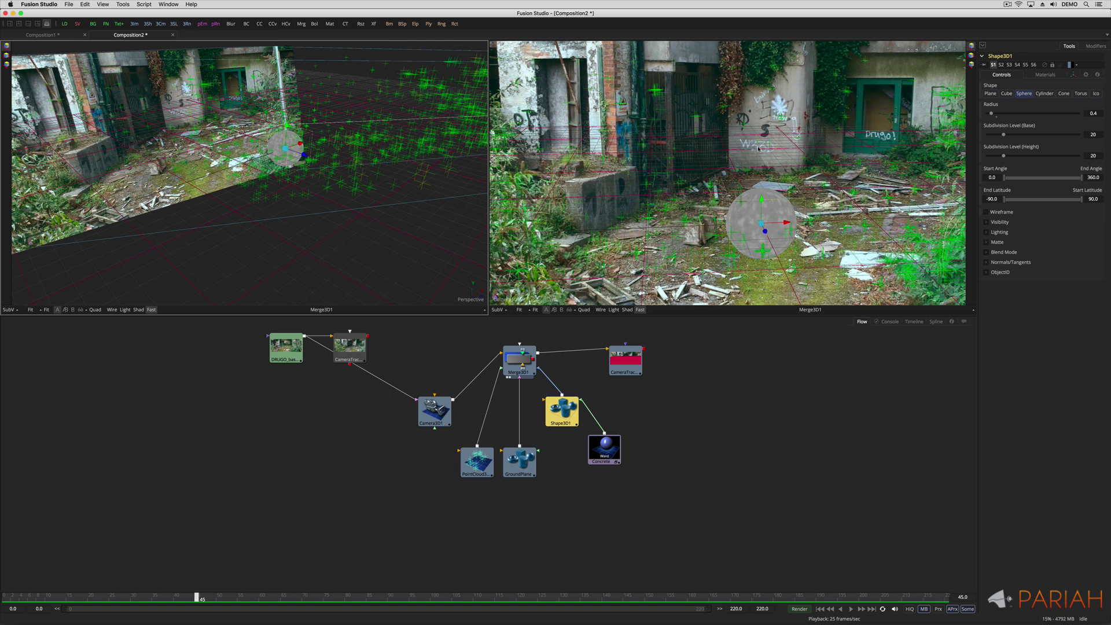
Step: Raise the sphere with a Shape3D1 Y Offset of 0.4
click(1073, 75)
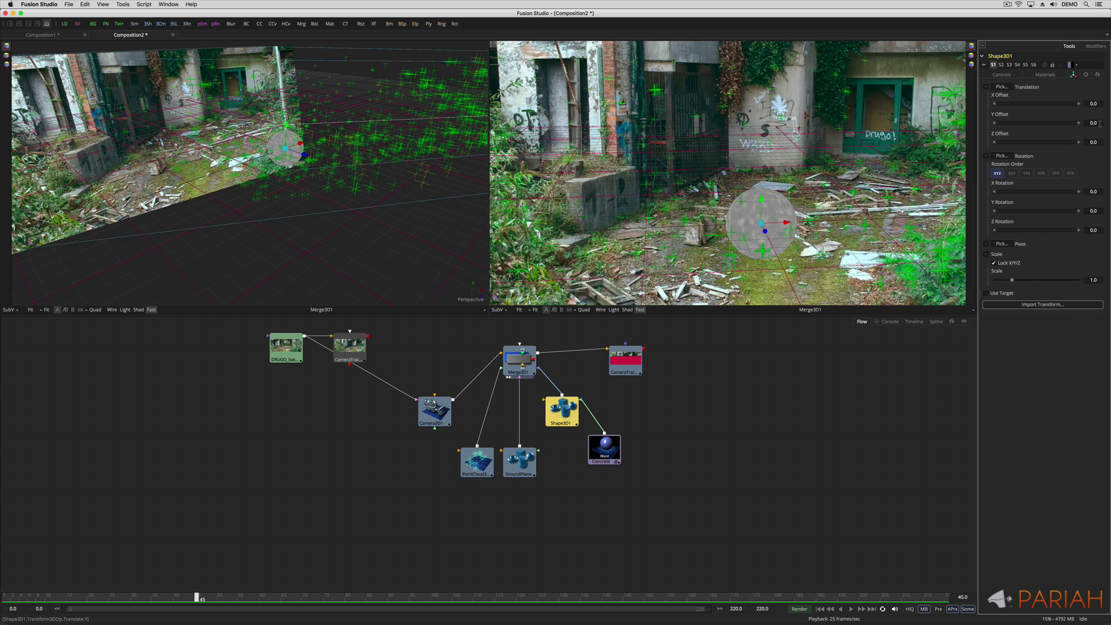
text(0.4)
key(Tab)
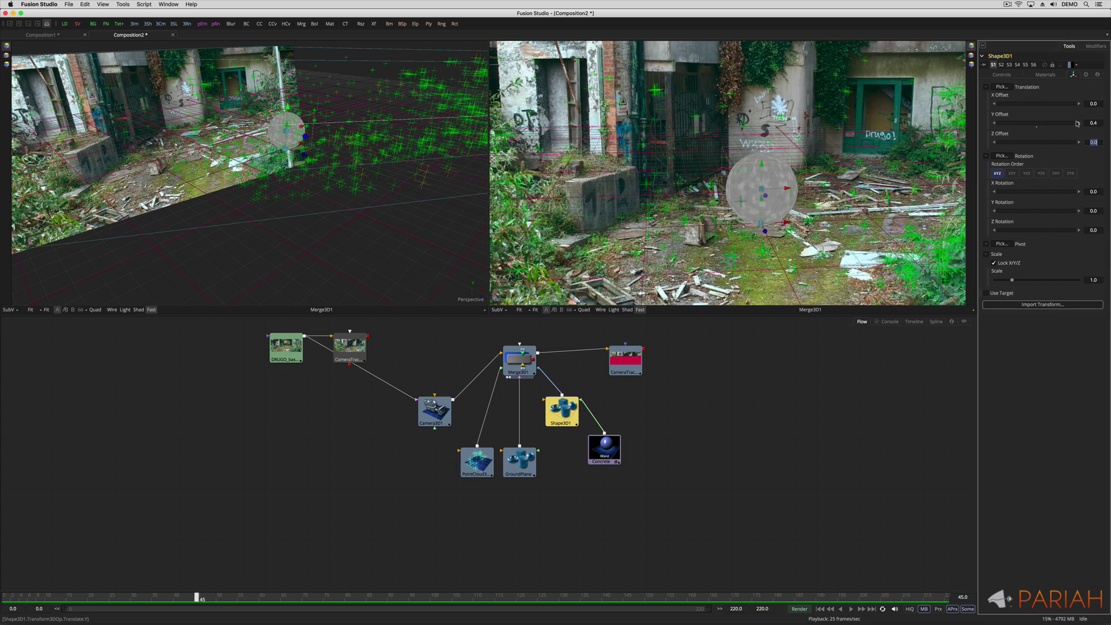
click(763, 224)
click(732, 387)
Step: Show CameraTracker1_Renderer's output in the viewer
click(635, 370)
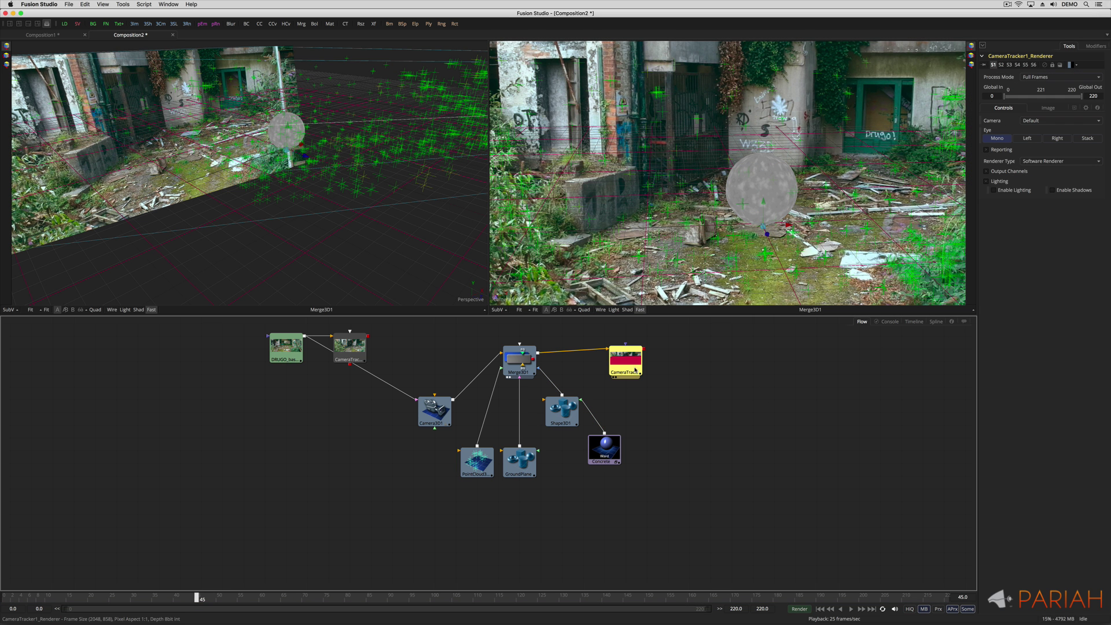
key(2)
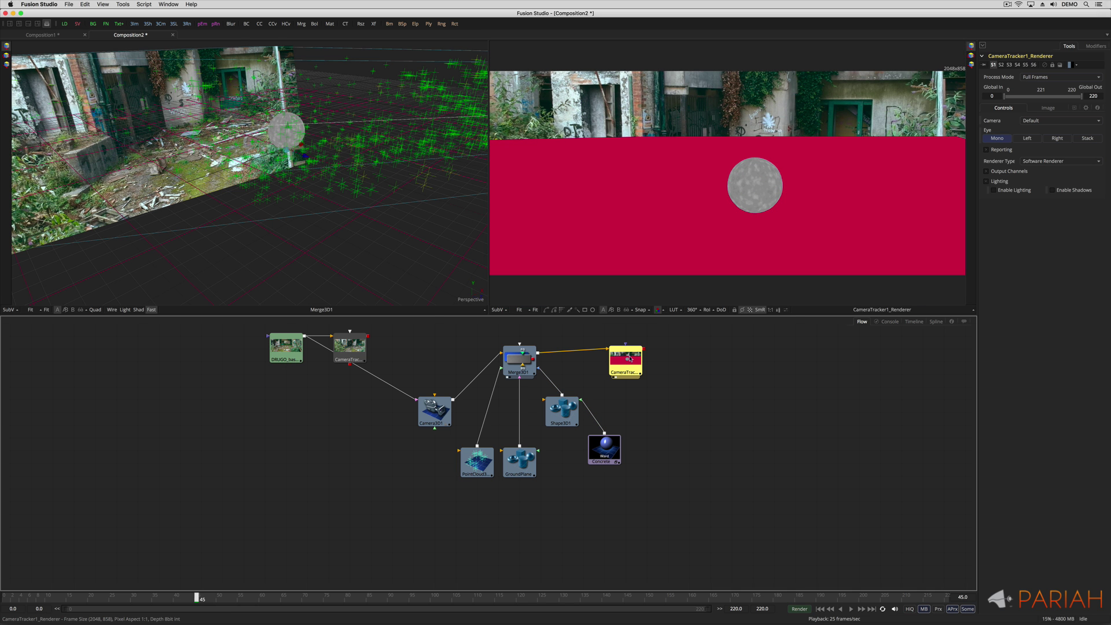
drag(639, 353, 639, 365)
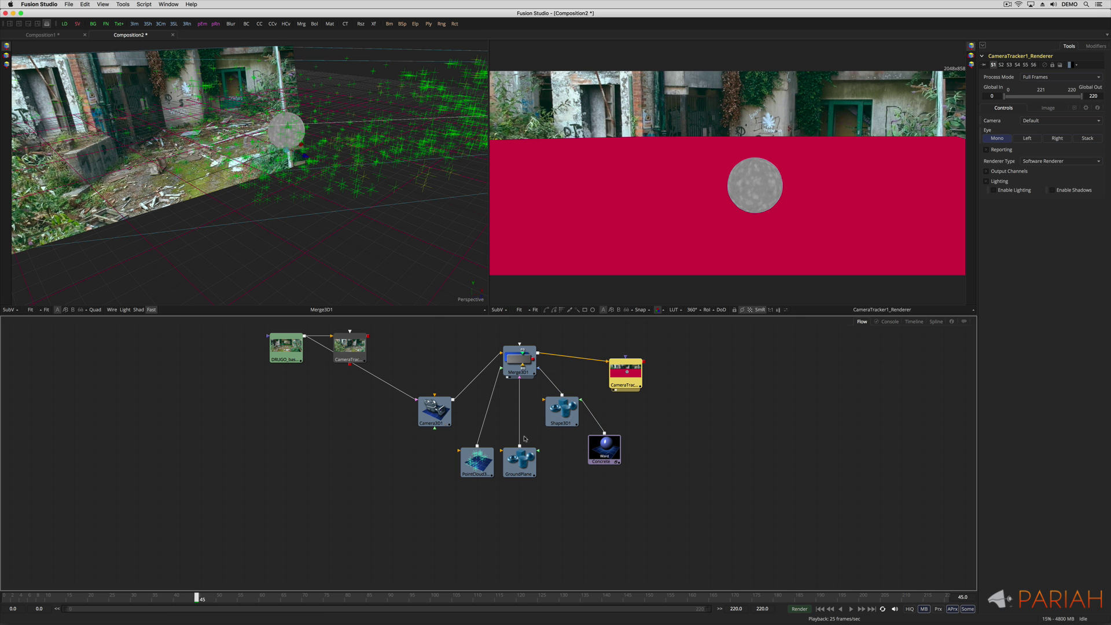
Step: Hide GroundPlane from the render and play the composite from frame 0
click(519, 461)
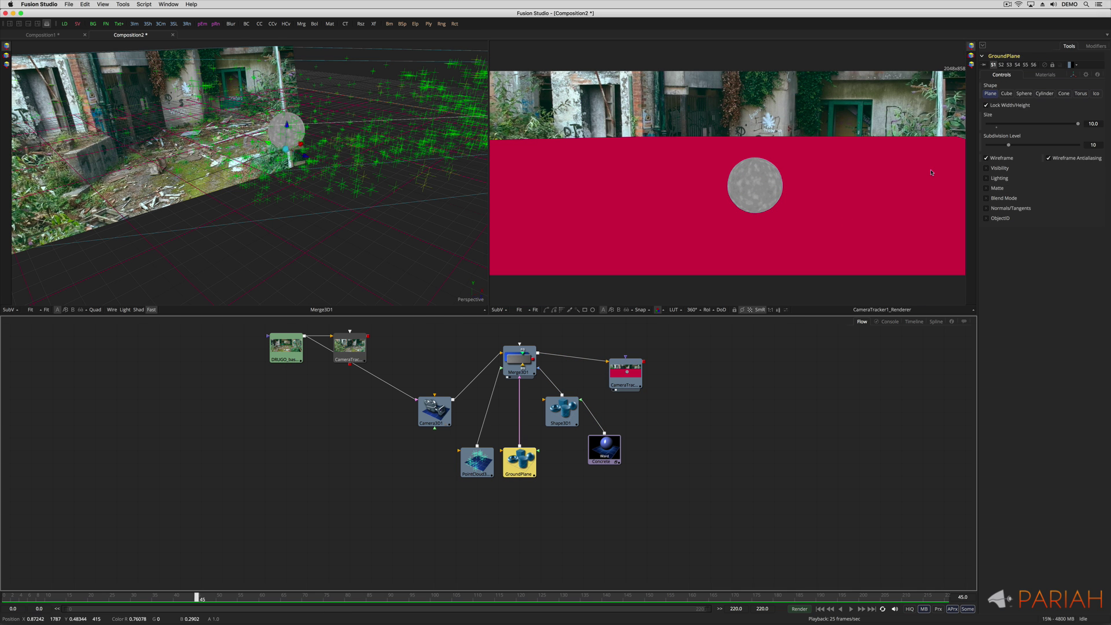
click(985, 167)
click(993, 177)
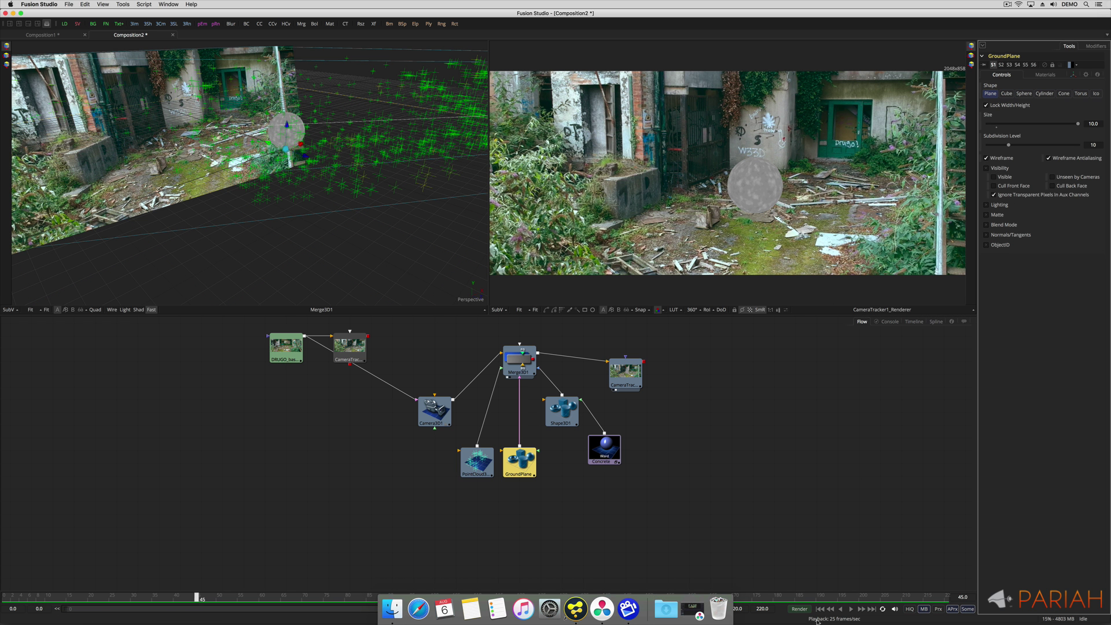
click(820, 609)
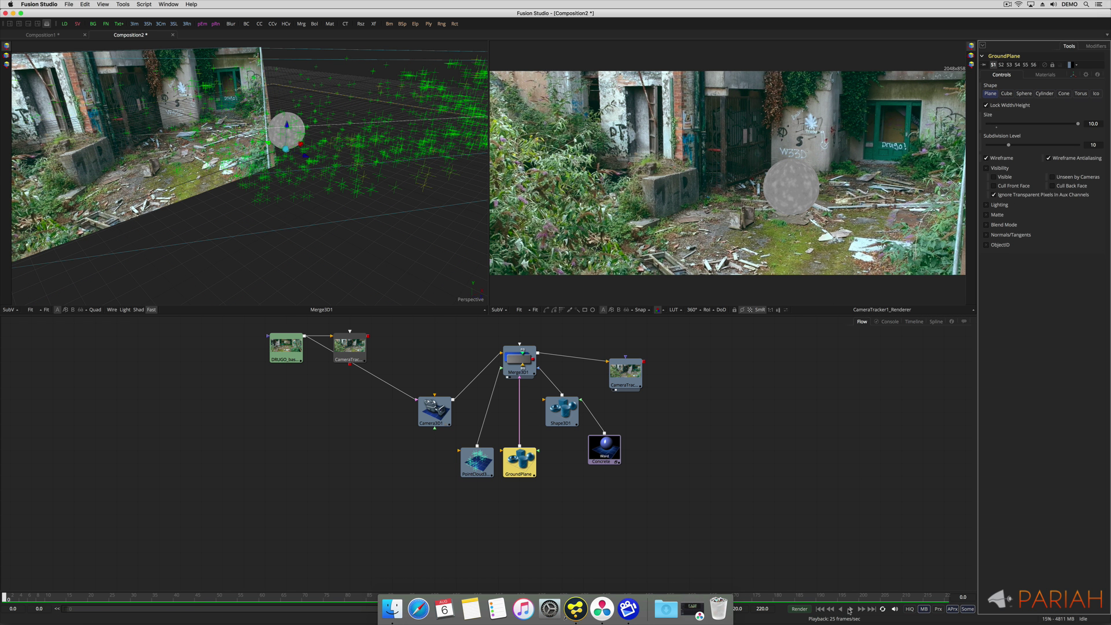
click(851, 609)
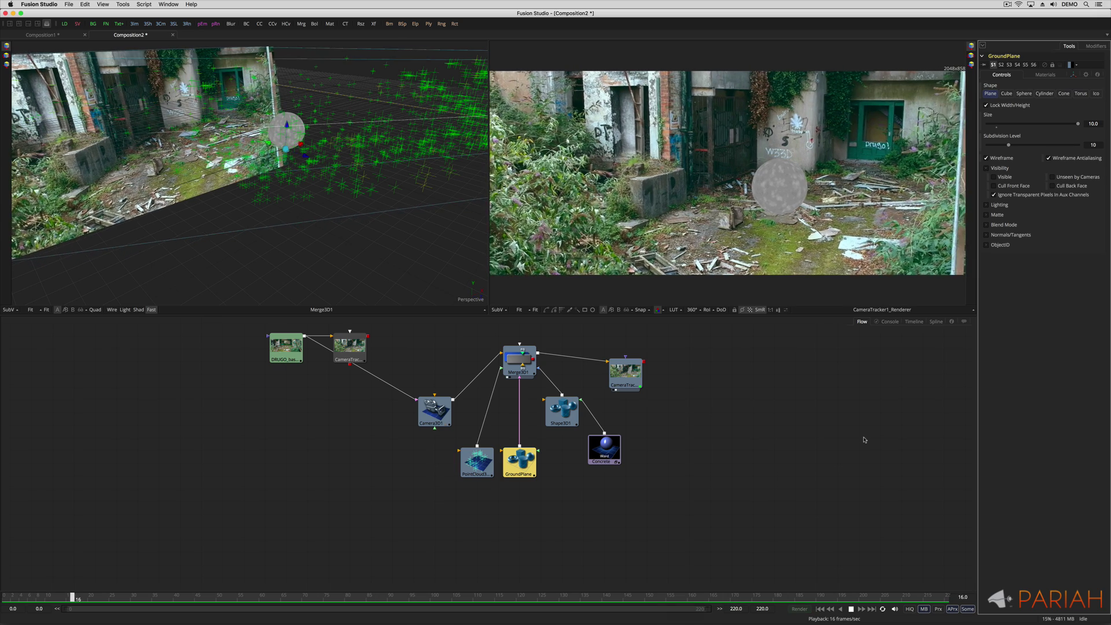